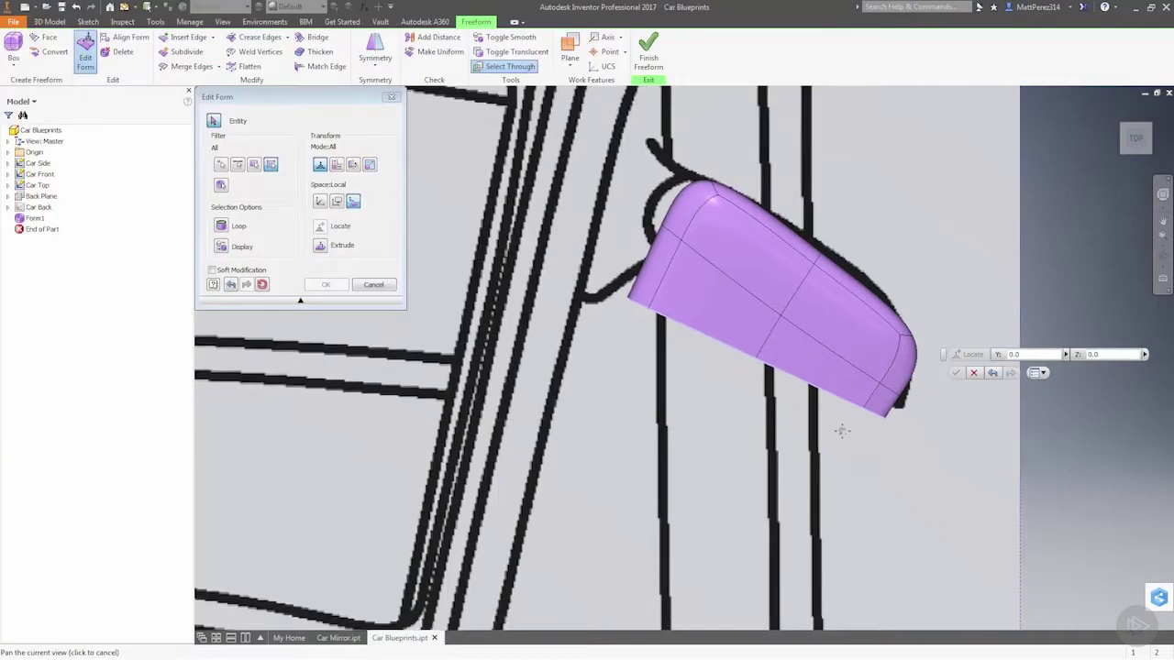
# - Compare the mirror body with the car blueprints from the top, front and angled views
pyautogui.moveTo(844, 428); pyautogui.dragTo(866, 367, button='middle')
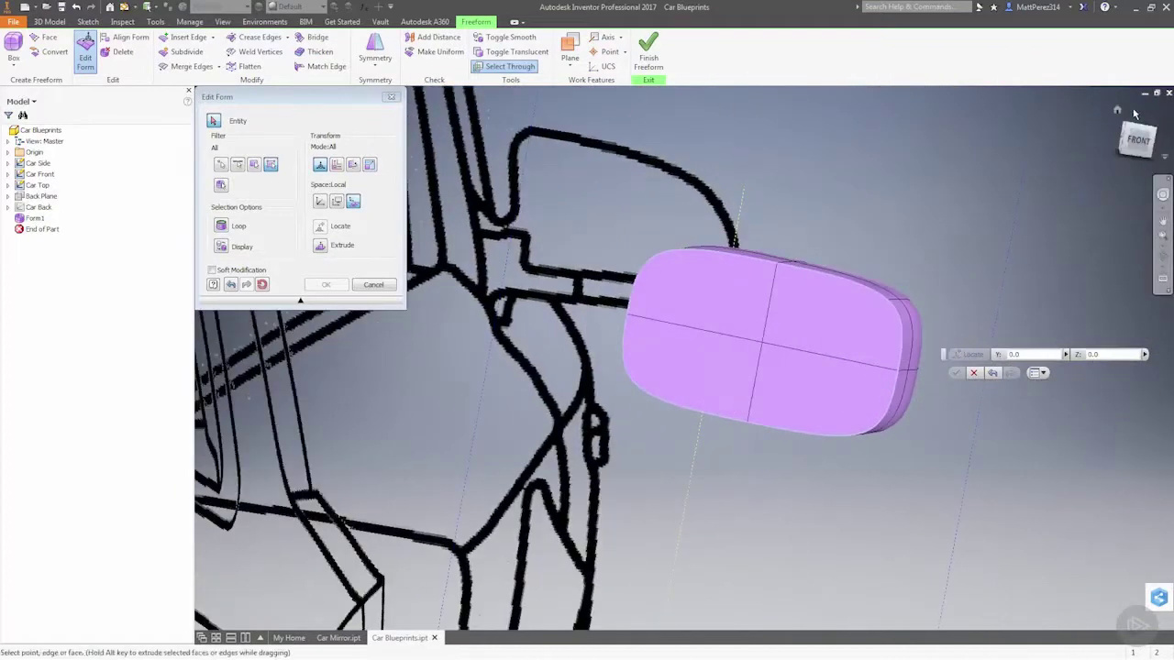
pyautogui.click(1134, 135)
pyautogui.click(1137, 139)
pyautogui.scroll(6, 730, 378)
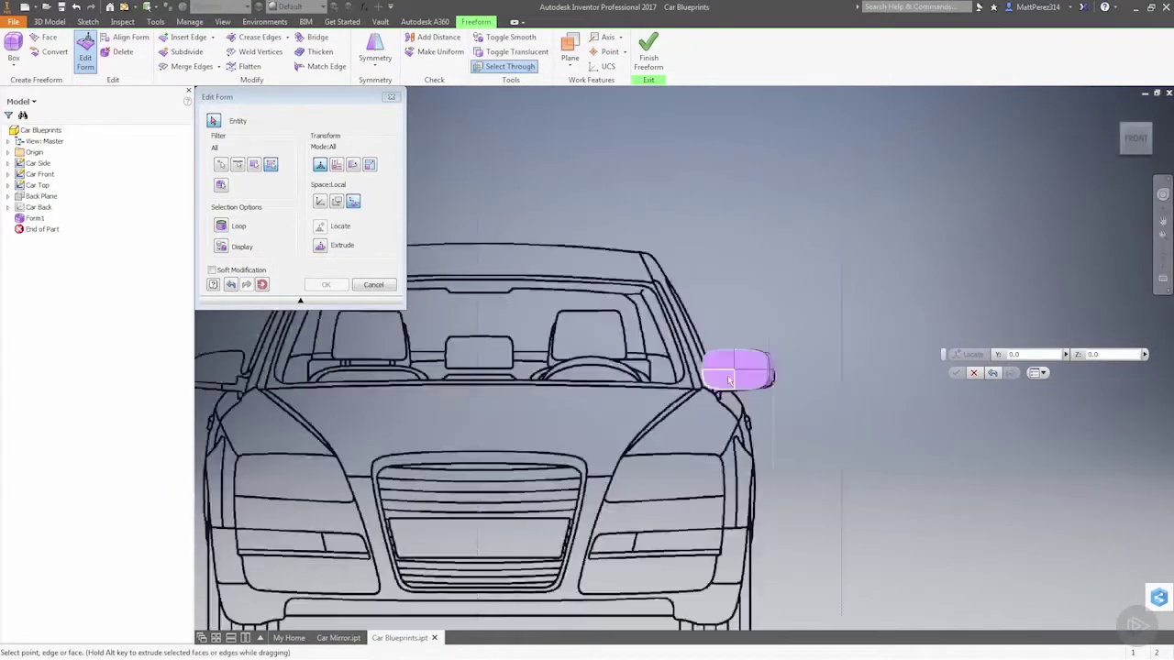
pyautogui.moveTo(735, 361)
pyautogui.mouseDown(button='middle')
pyautogui.moveTo(750, 357)
pyautogui.moveTo(671, 366)
pyautogui.moveTo(791, 376)
pyautogui.mouseUp(button='middle')
pyautogui.scroll(-4, 629, 373)
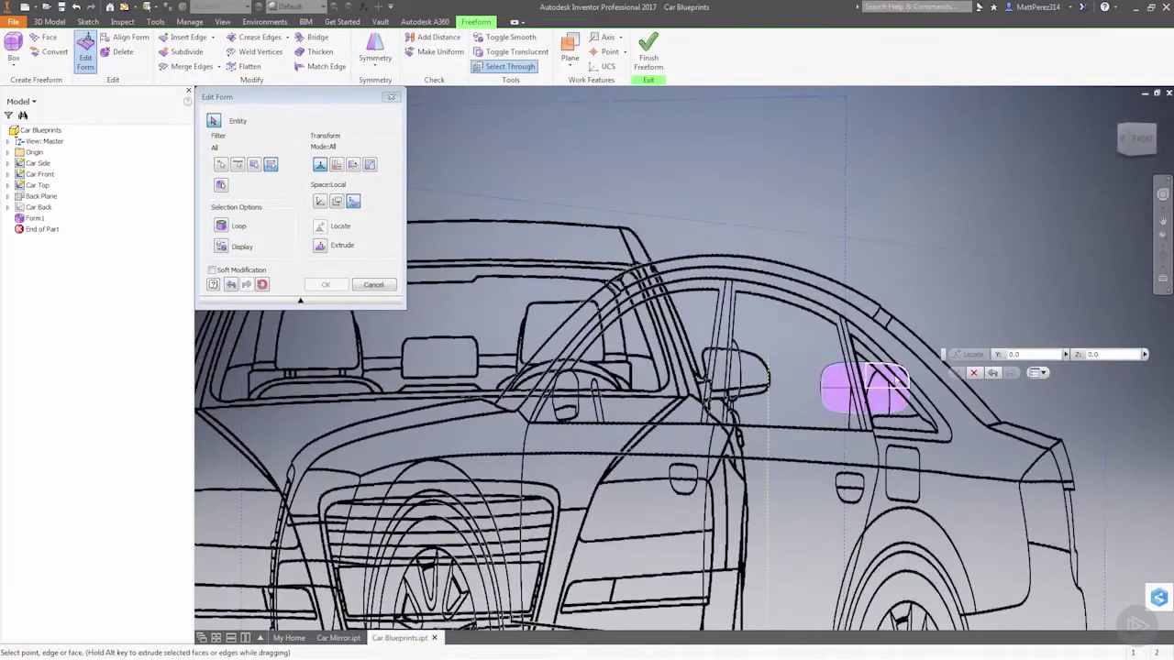
pyautogui.scroll(3, 910, 404)
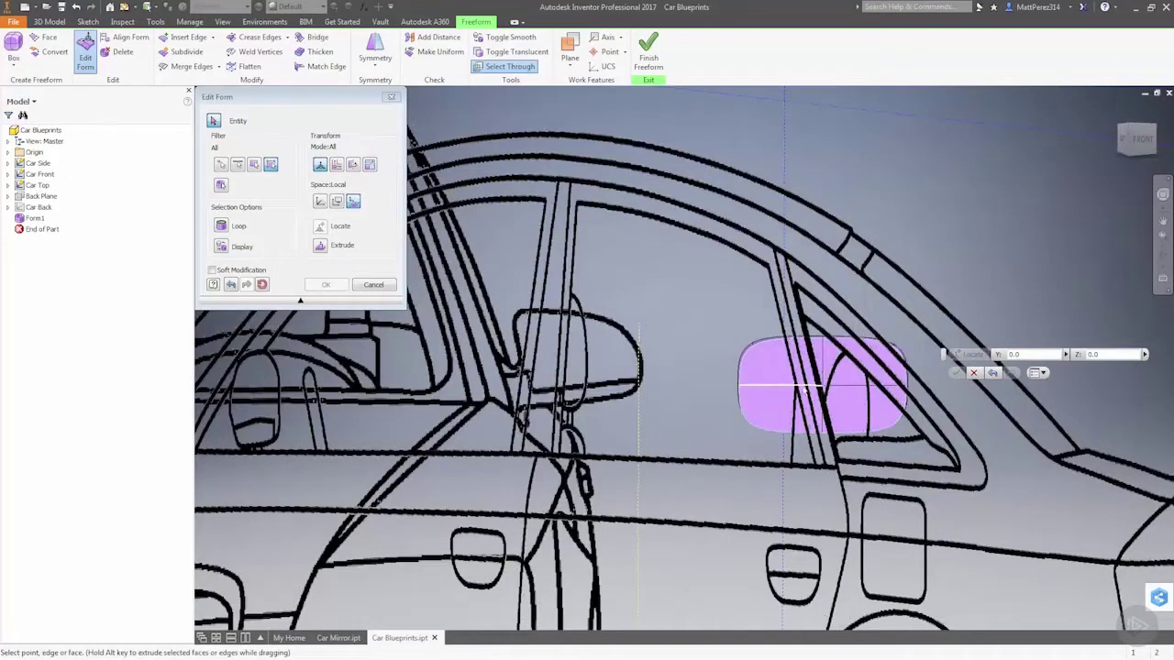
pyautogui.keyDown('shift'); pyautogui.moveTo(822, 396); pyautogui.dragTo(785, 393, button='middle'); pyautogui.keyUp('shift')
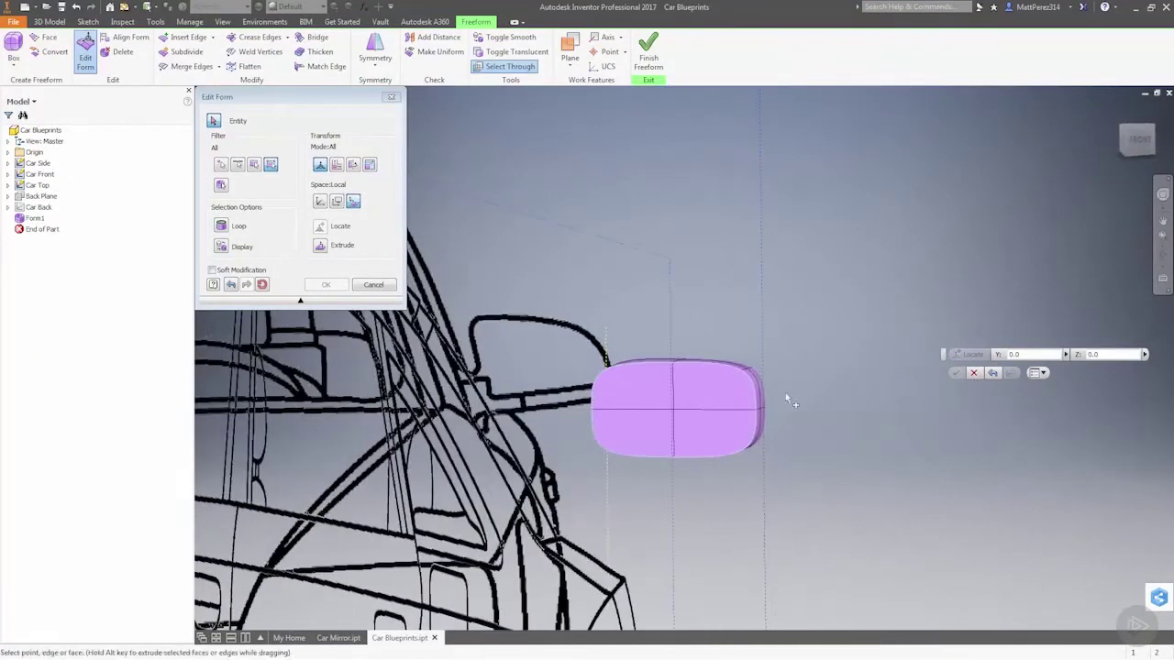
pyautogui.click(1139, 141)
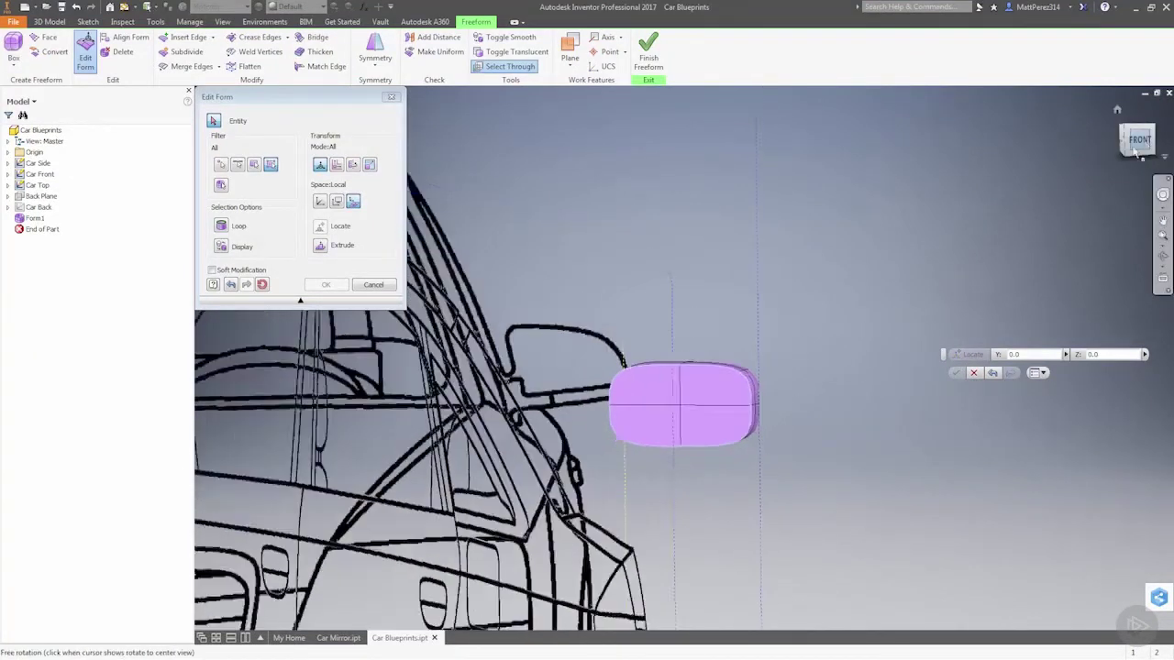
pyautogui.scroll(1, 738, 380)
pyautogui.scroll(-12, 719, 381)
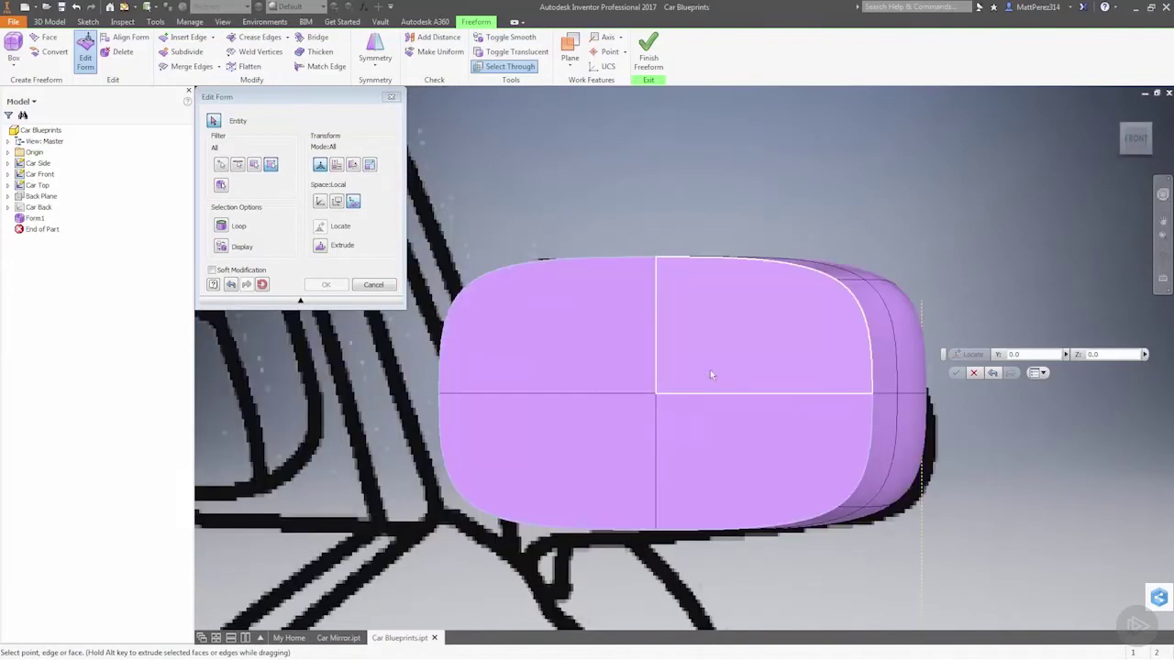
# - Reshape the upper outer part of the mirror body to the front blueprint outline, lowering it, tilting it -15 degrees and shifting it outward
pyautogui.scroll(2, 771, 336)
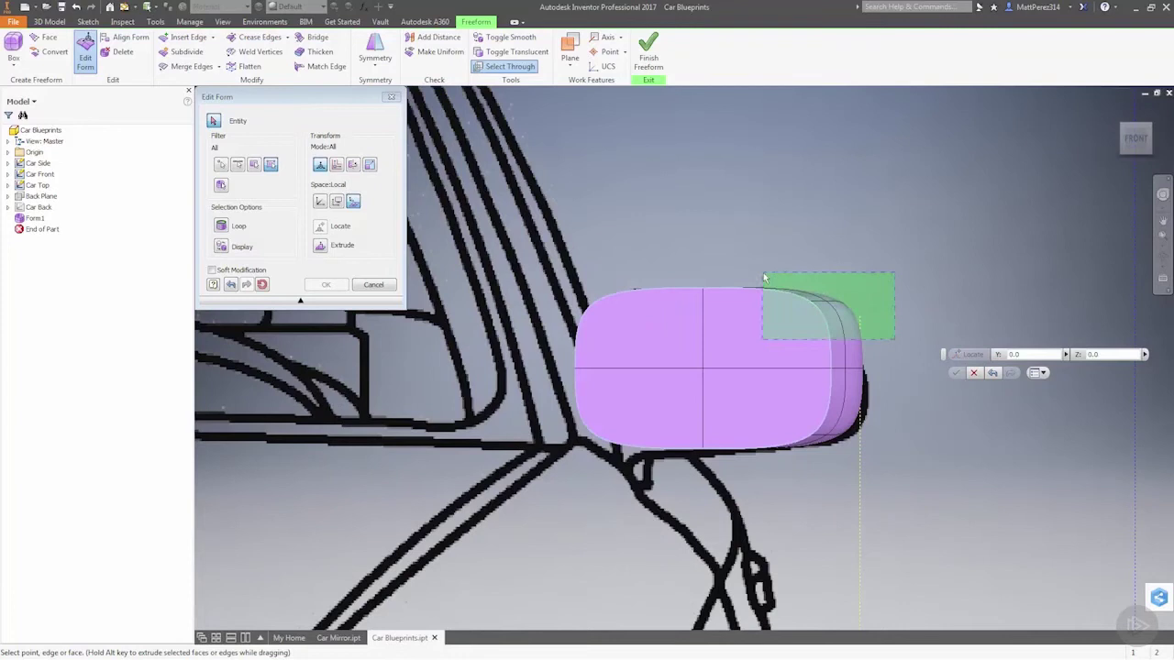
pyautogui.moveTo(761, 275); pyautogui.dragTo(750, 268)
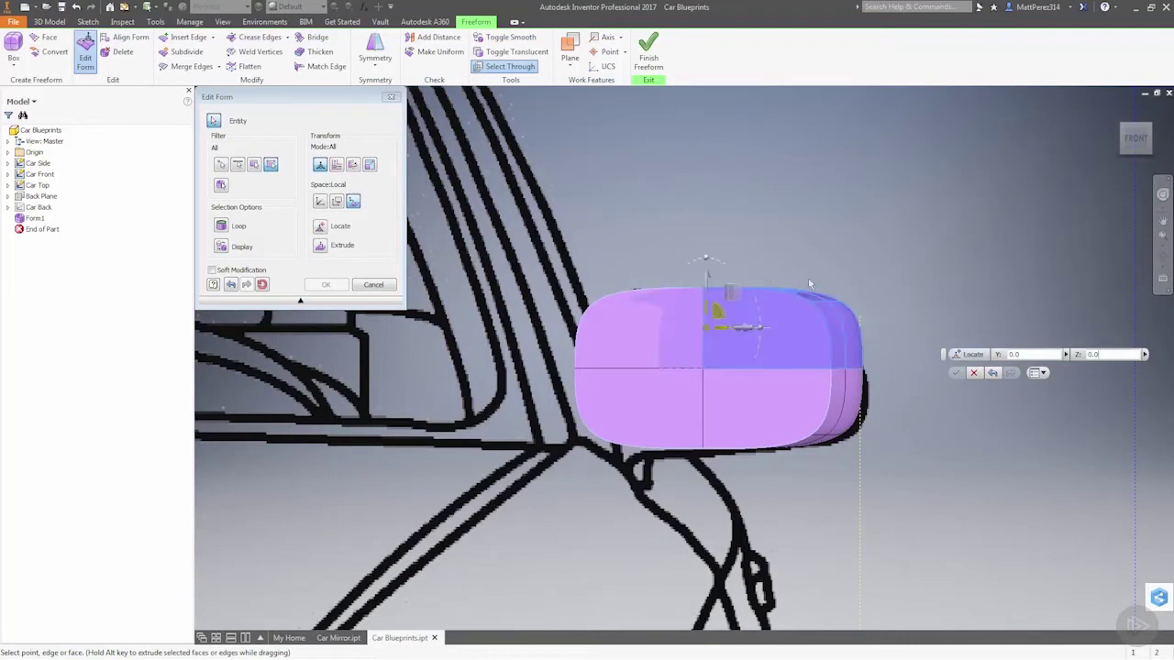
pyautogui.click(878, 338)
pyautogui.moveTo(815, 303); pyautogui.dragTo(807, 291)
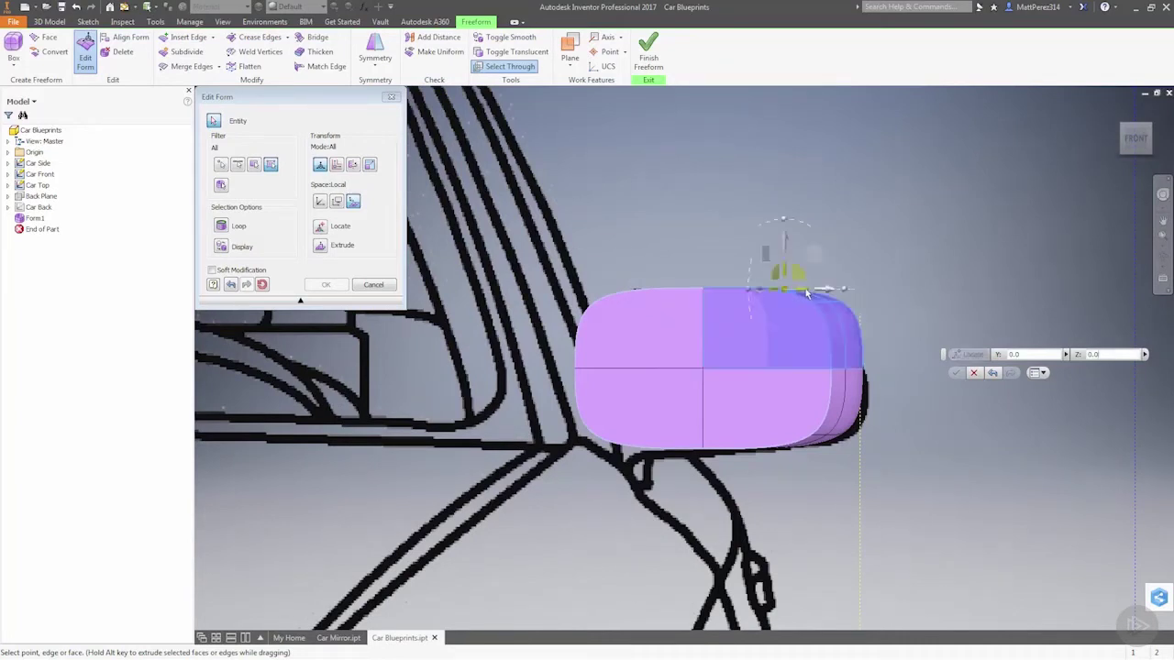
pyautogui.moveTo(785, 242); pyautogui.dragTo(805, 292)
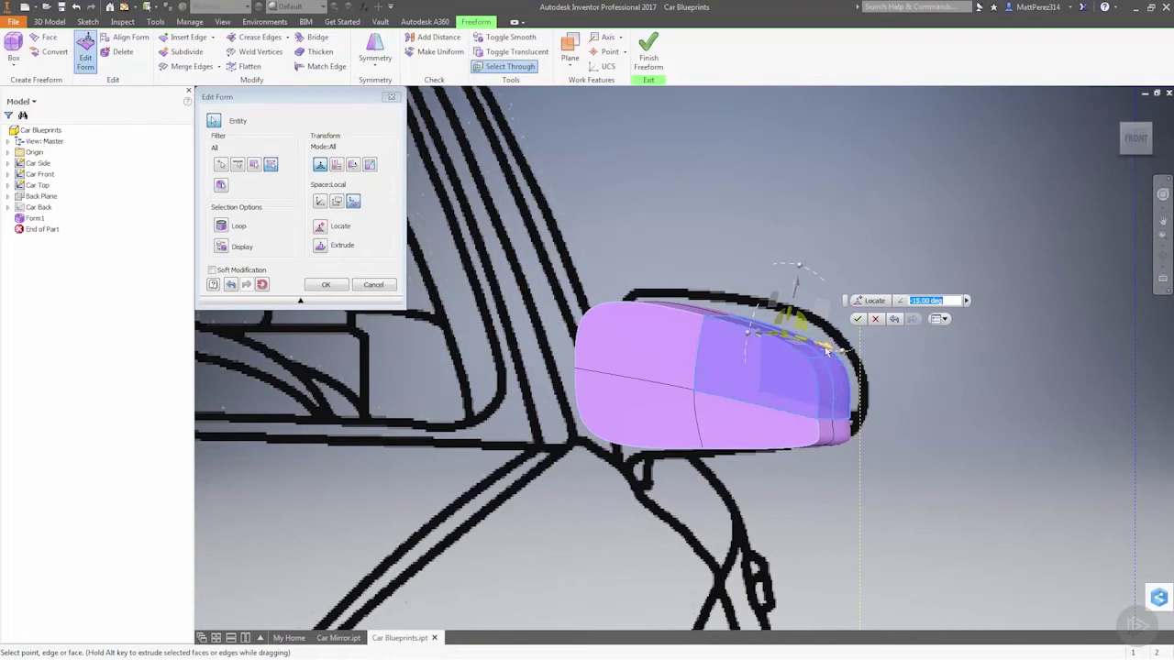
pyautogui.moveTo(825, 348); pyautogui.dragTo(860, 360)
pyautogui.click(908, 493)
pyautogui.keyDown('shift'); pyautogui.moveTo(844, 434); pyautogui.dragTo(833, 438, button='middle'); pyautogui.keyUp('shift')
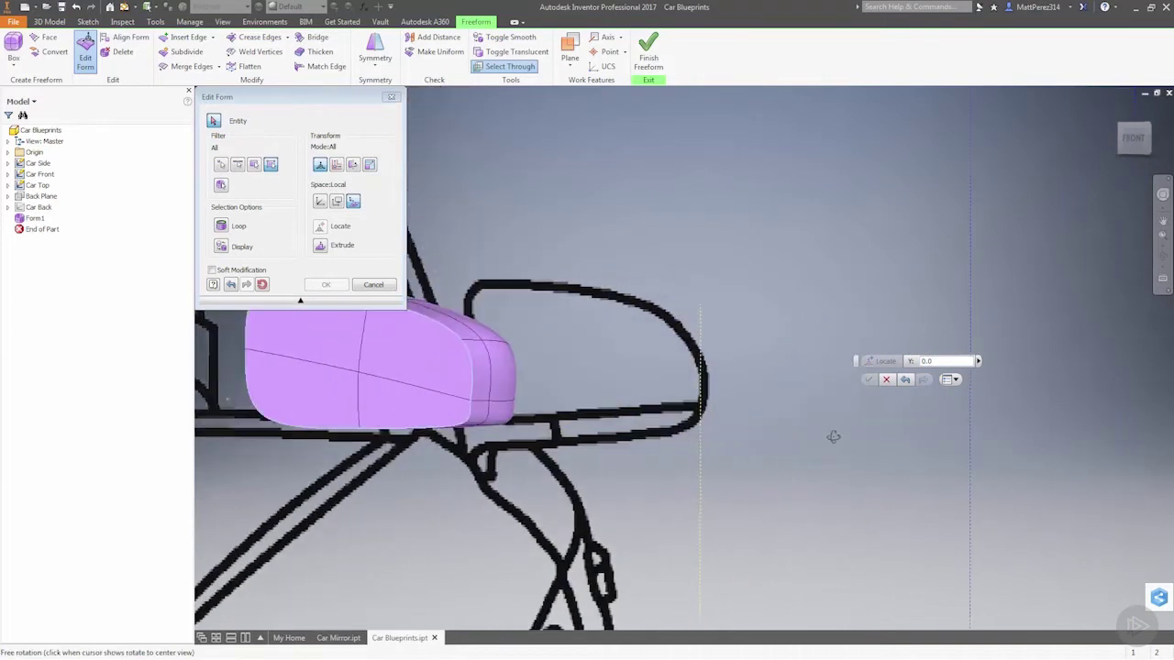
pyautogui.click(1164, 193)
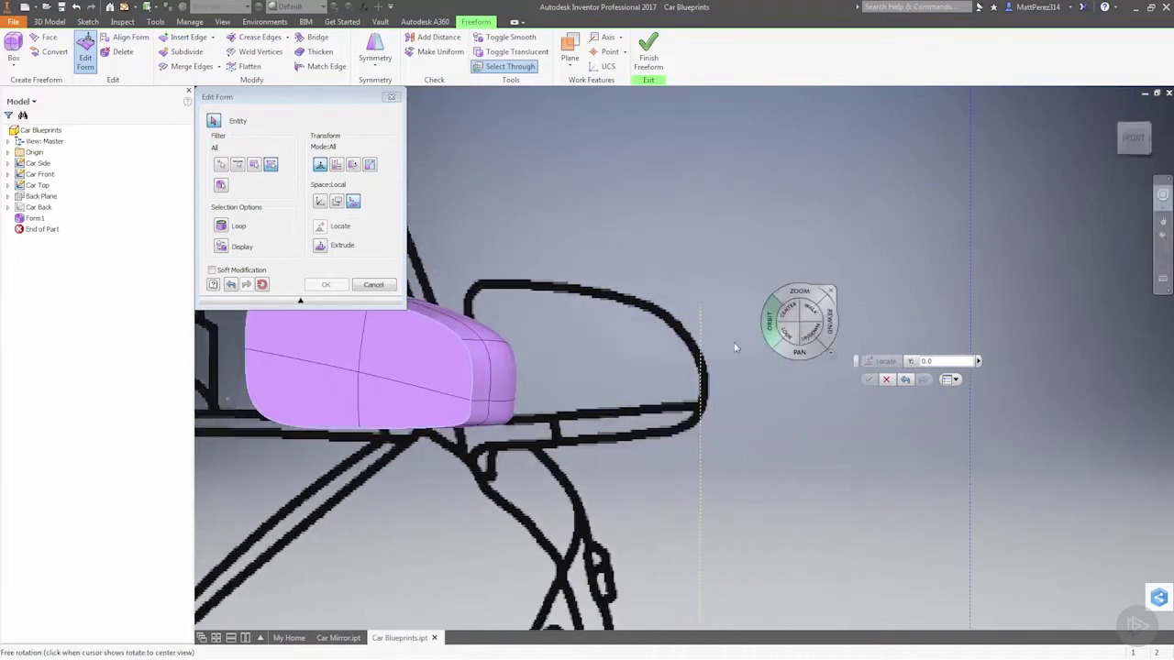
pyautogui.moveTo(373, 357); pyautogui.dragTo(313, 378)
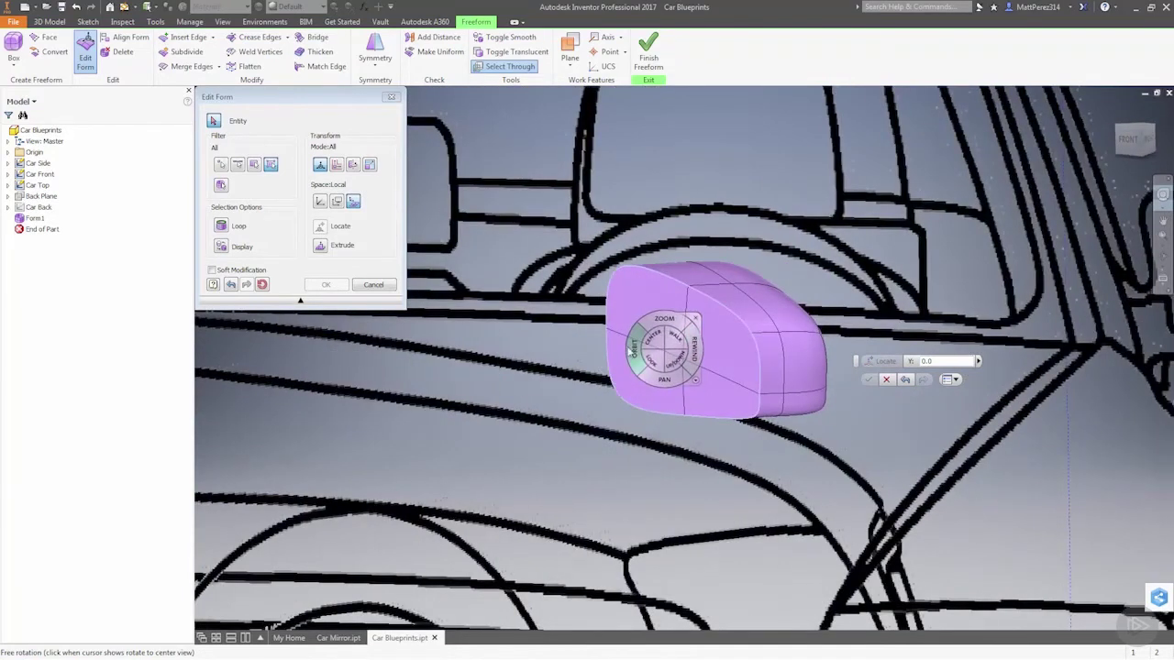
pyautogui.moveTo(633, 352); pyautogui.dragTo(581, 360)
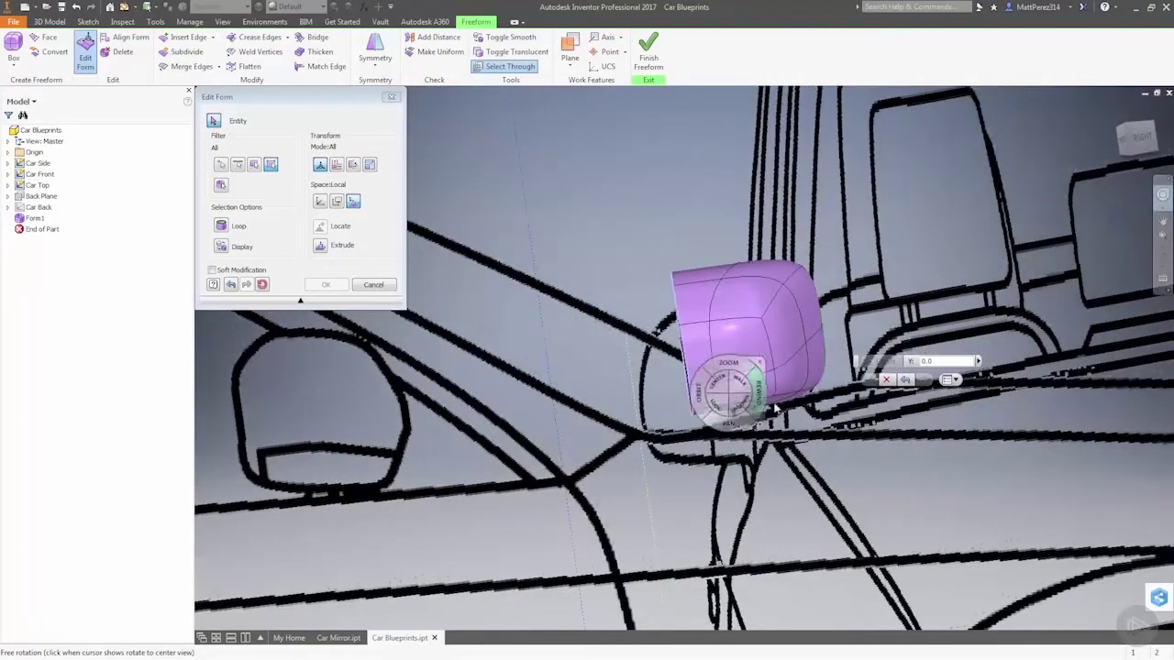
pyautogui.click(373, 285)
# - Insert edges on both sides of the mirror body's horizontal middle edge loop at location 0.1 in Simple mode
pyautogui.click(457, 229)
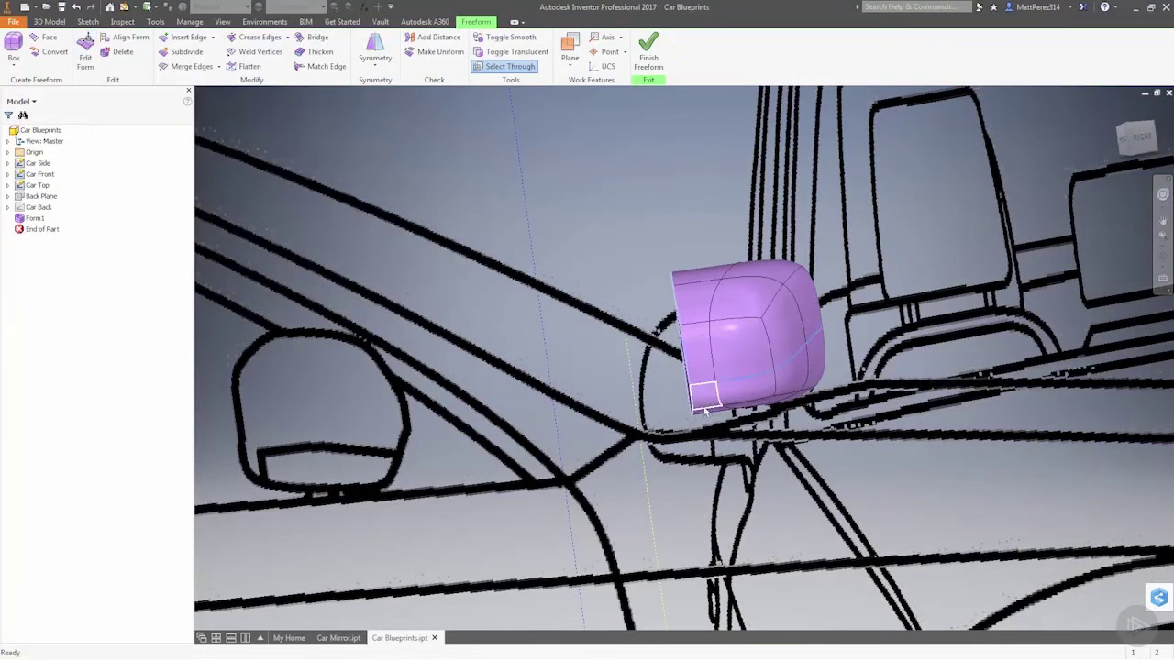
pyautogui.keyDown('shift'); pyautogui.moveTo(704, 412); pyautogui.dragTo(767, 385, button='middle'); pyautogui.keyUp('shift')
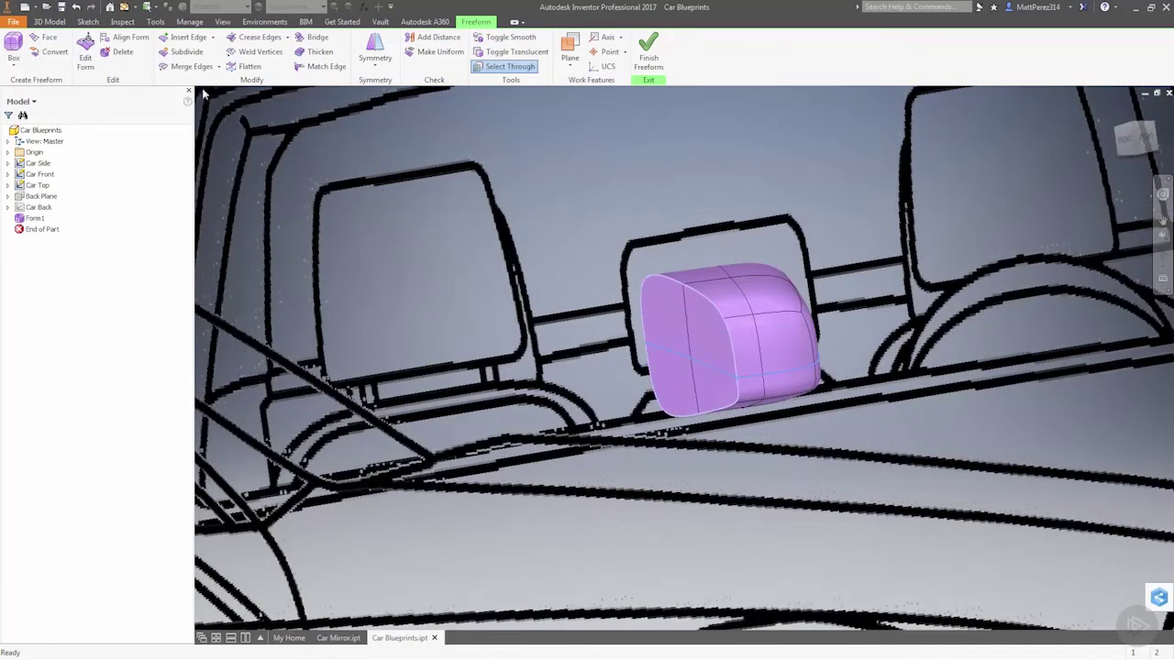
pyautogui.click(192, 37)
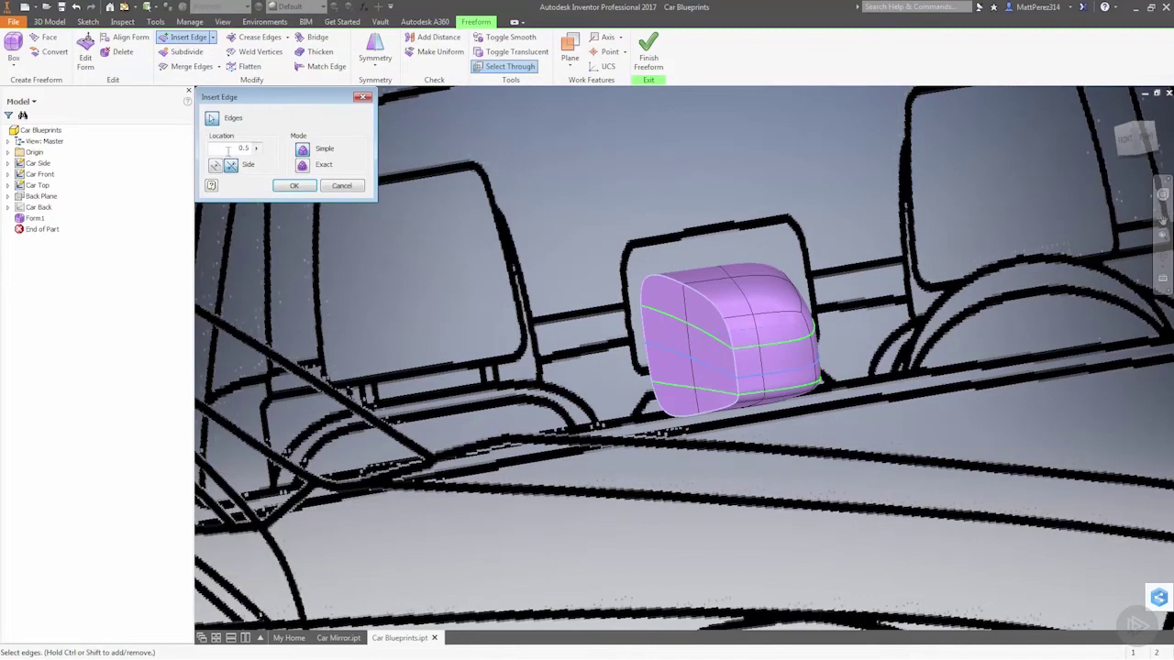
pyautogui.click(229, 148)
pyautogui.write('0.1')
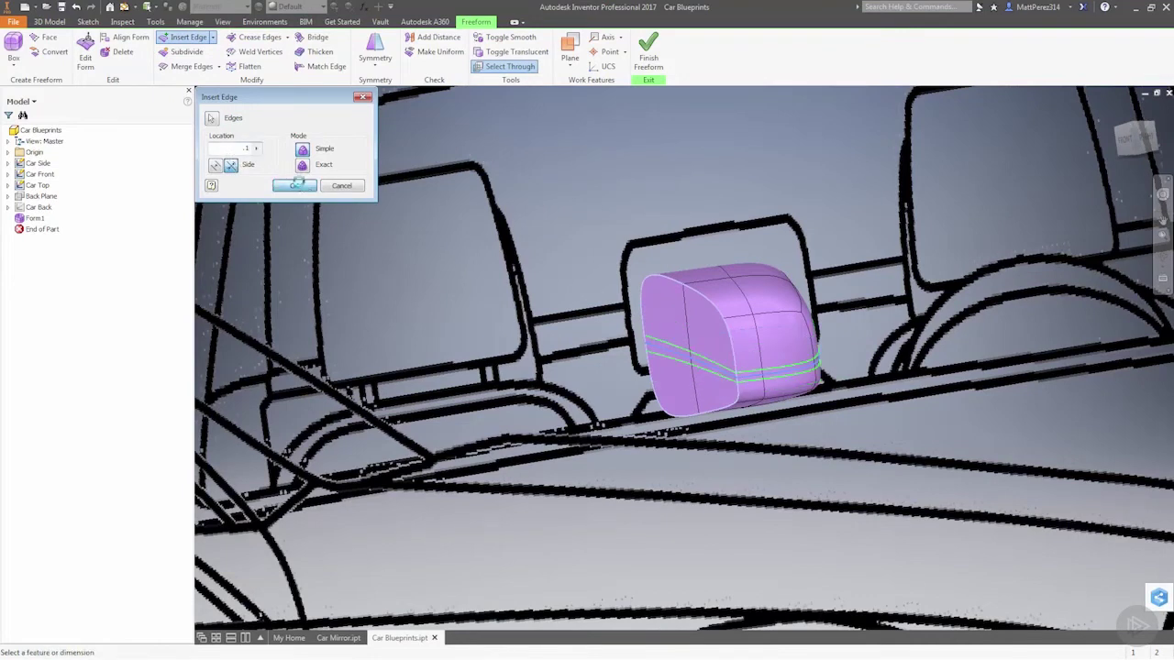
pyautogui.click(294, 185)
# - Turn off Select Through so only the visible vertices of the mirror body can be selected
pyautogui.keyDown('shift'); pyautogui.moveTo(782, 392); pyautogui.dragTo(853, 393, button='middle'); pyautogui.keyUp('shift')
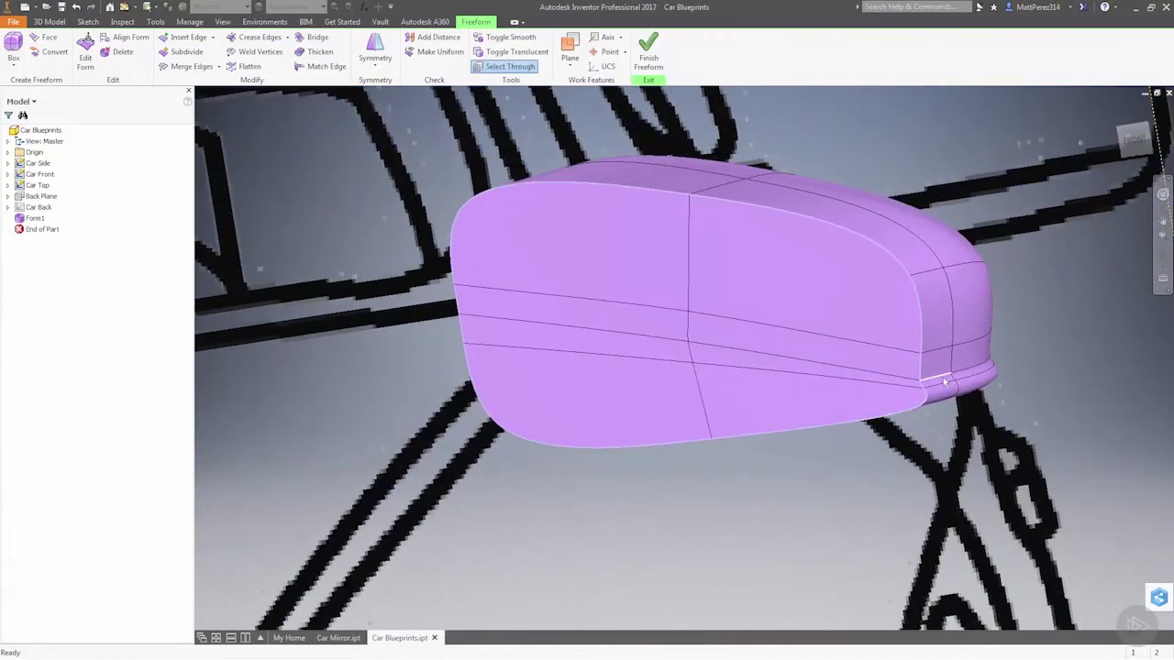
pyautogui.scroll(-3, 947, 403)
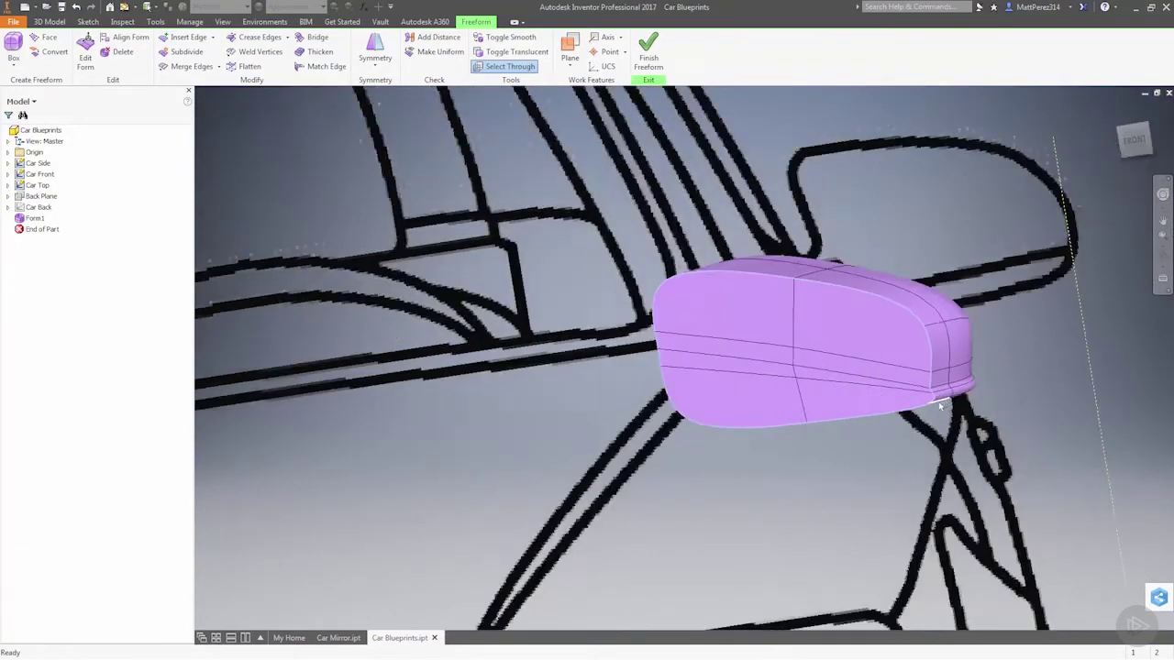
pyautogui.click(244, 66)
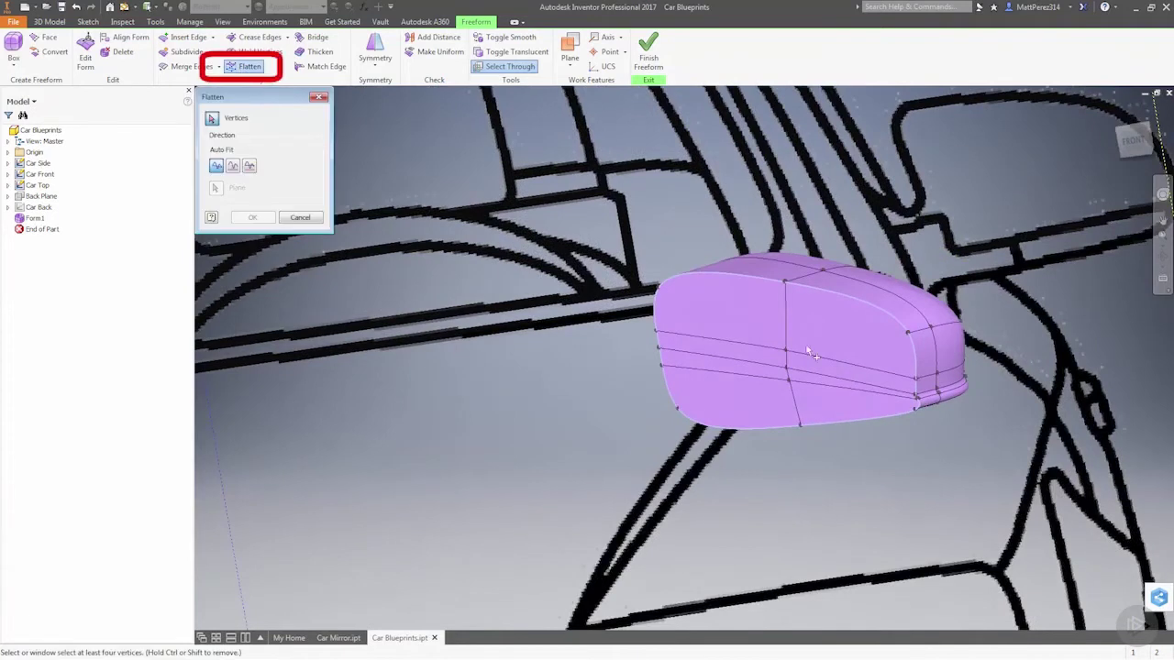
pyautogui.scroll(4, 906, 383)
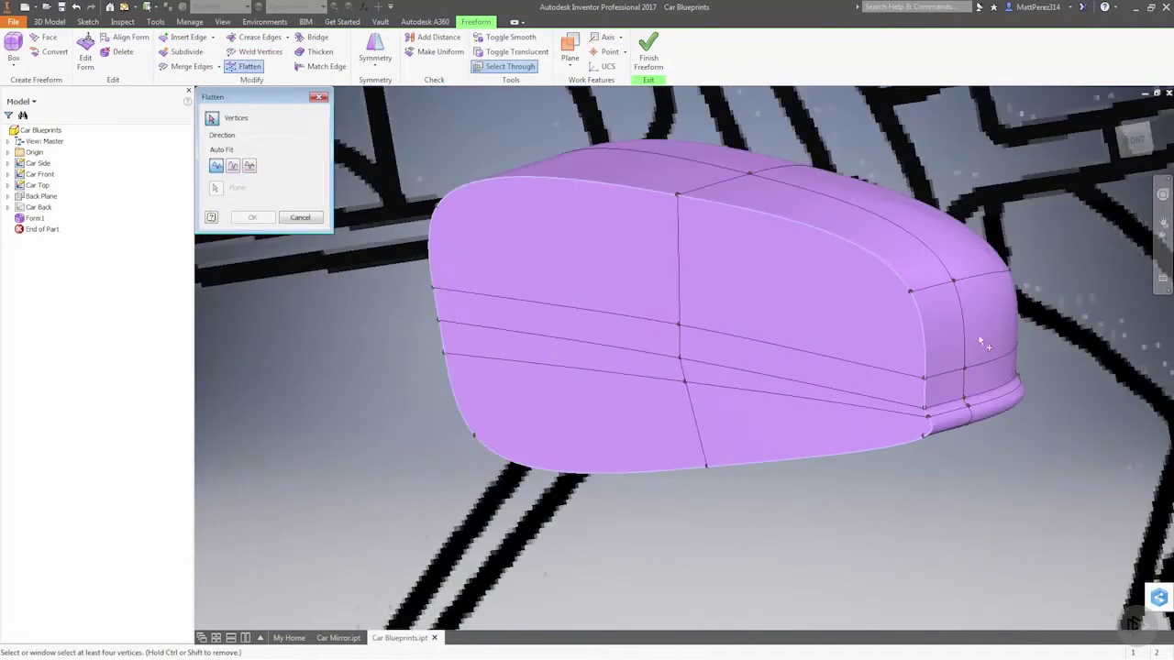
pyautogui.moveTo(796, 343)
pyautogui.keyDown('shift'); pyautogui.mouseDown(button='middle')
pyautogui.moveTo(852, 325)
pyautogui.moveTo(831, 341)
pyautogui.moveTo(579, 235)
pyautogui.mouseUp(button='middle'); pyautogui.keyUp('shift')
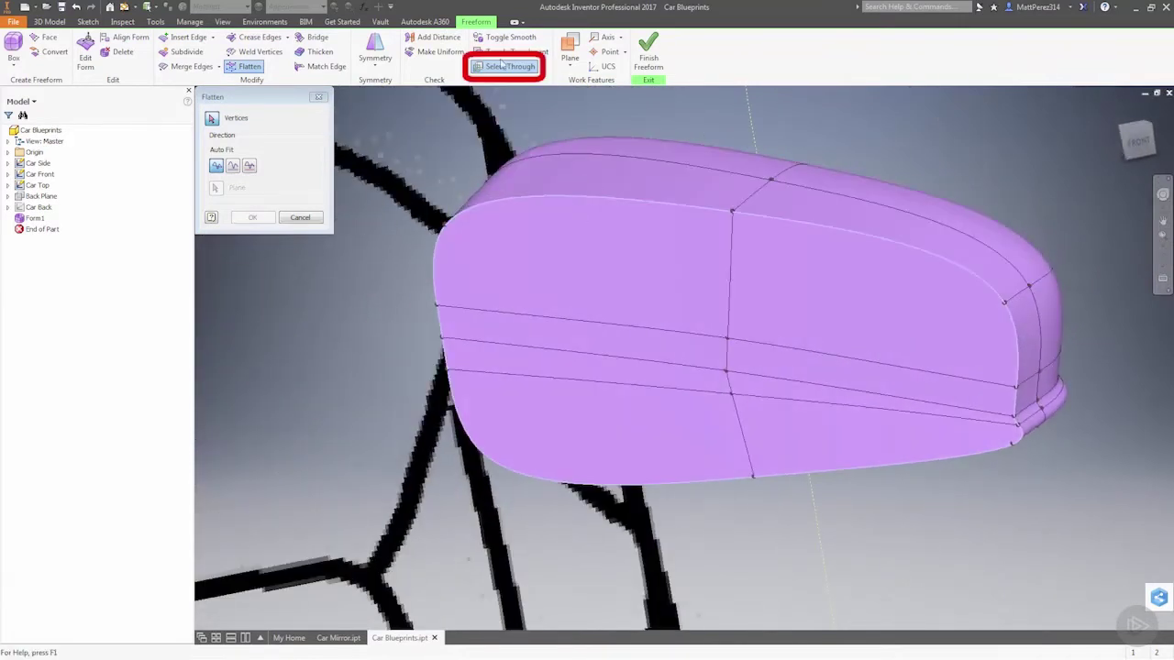
pyautogui.press('Escape')
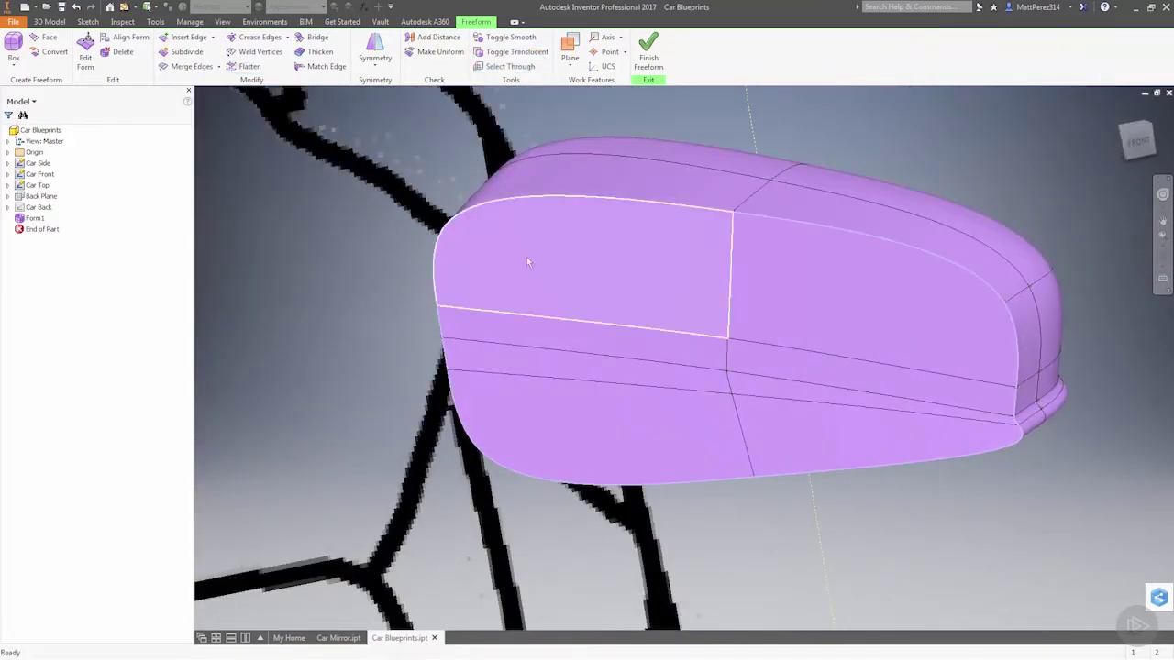
# - Flatten the vertices on the flat front face of the mirror body using Auto Fit
pyautogui.click(247, 67)
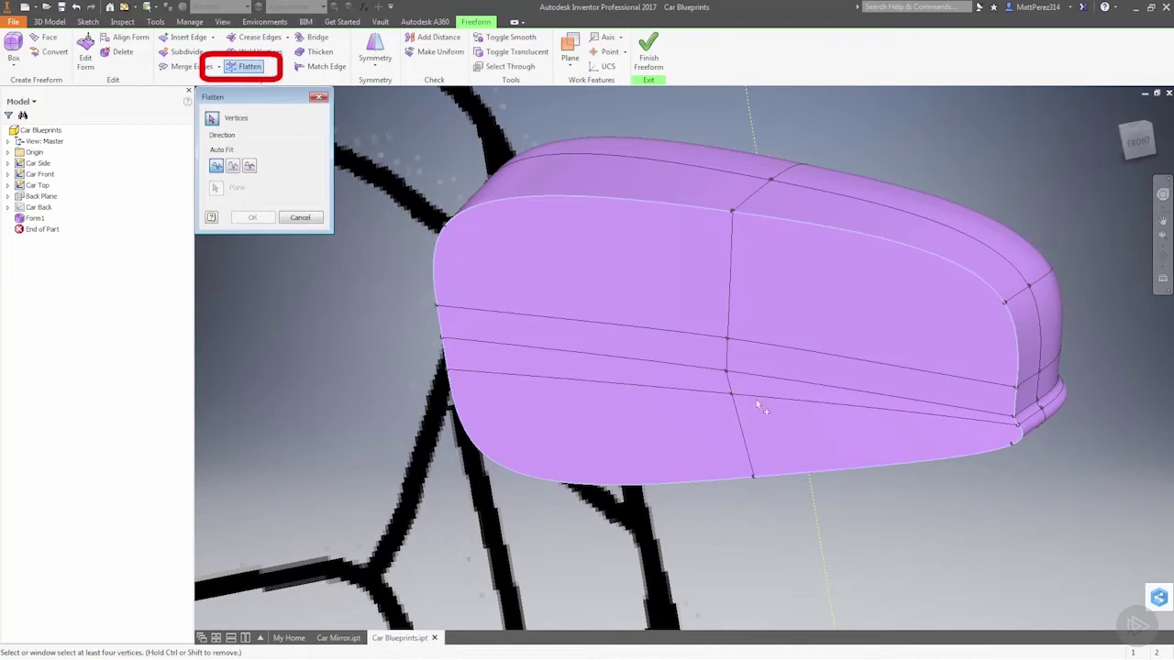
pyautogui.moveTo(759, 408); pyautogui.dragTo(704, 309)
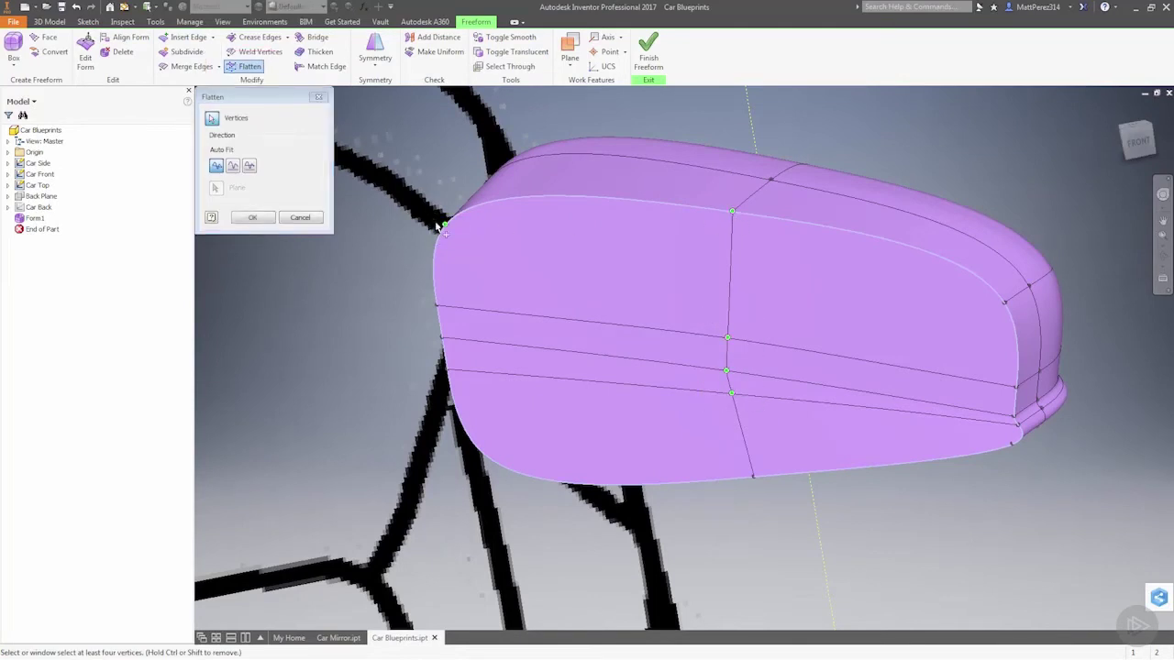
pyautogui.moveTo(441, 317); pyautogui.dragTo(438, 313)
pyautogui.click(265, 221)
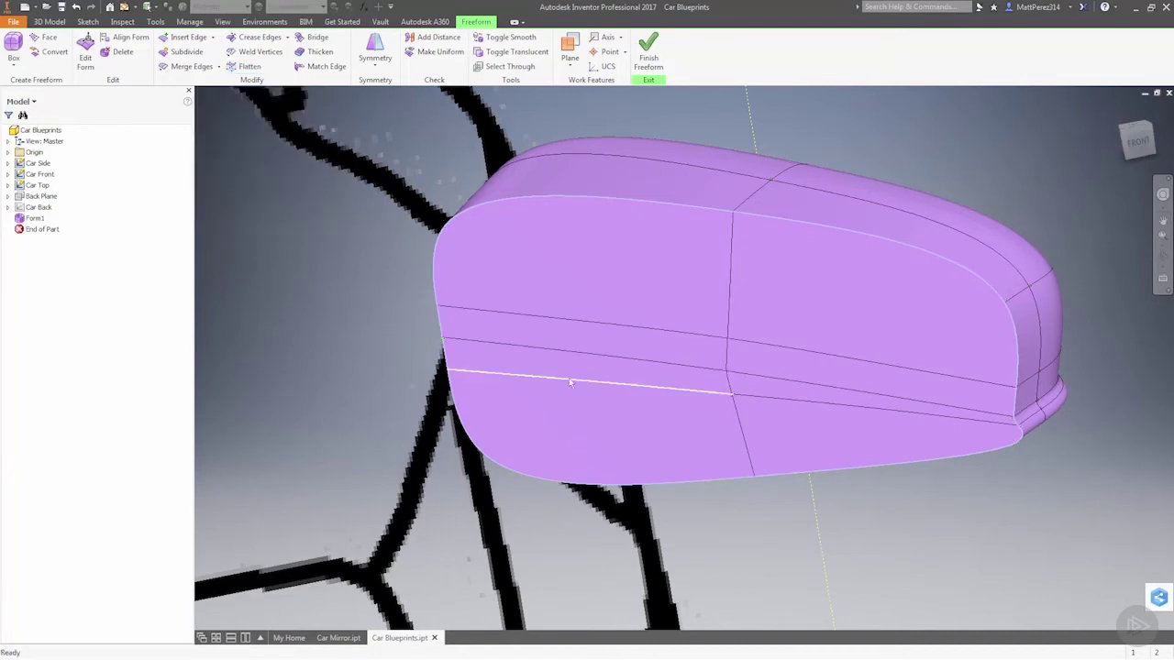
# - Turn Select Through back on and pull the lower horizontal edge on the mirror's curved outer side outward in Local space
pyautogui.click(506, 66)
pyautogui.scroll(-2, 760, 399)
pyautogui.keyDown('shift'); pyautogui.moveTo(760, 399); pyautogui.dragTo(616, 396, button='middle'); pyautogui.keyUp('shift')
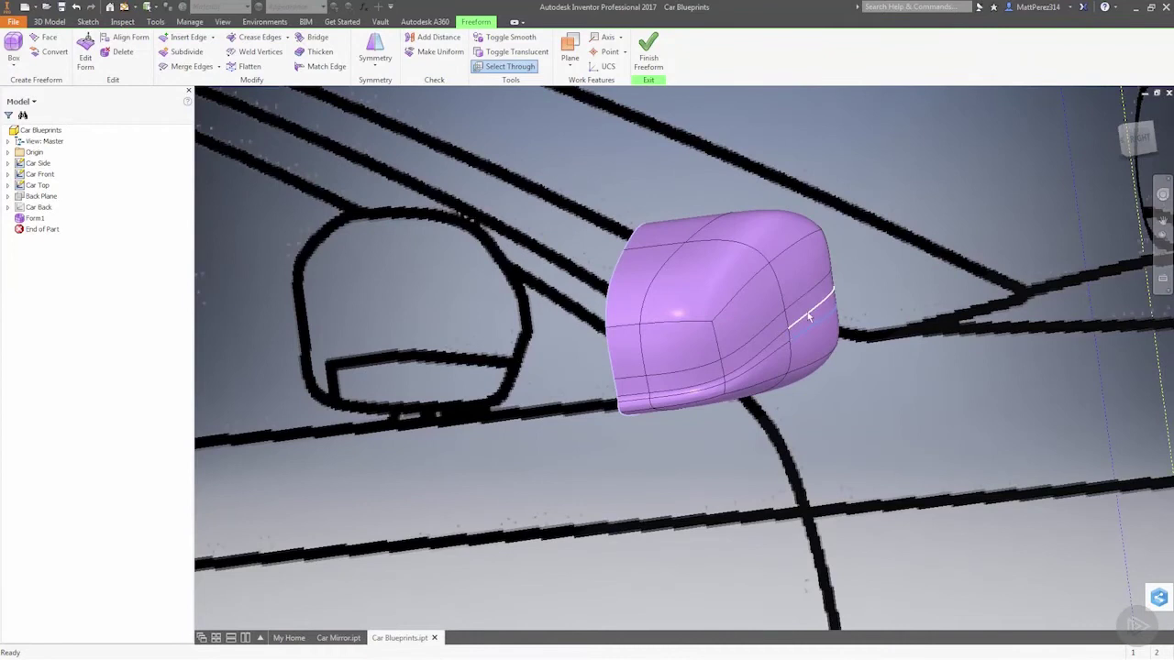
pyautogui.click(86, 55)
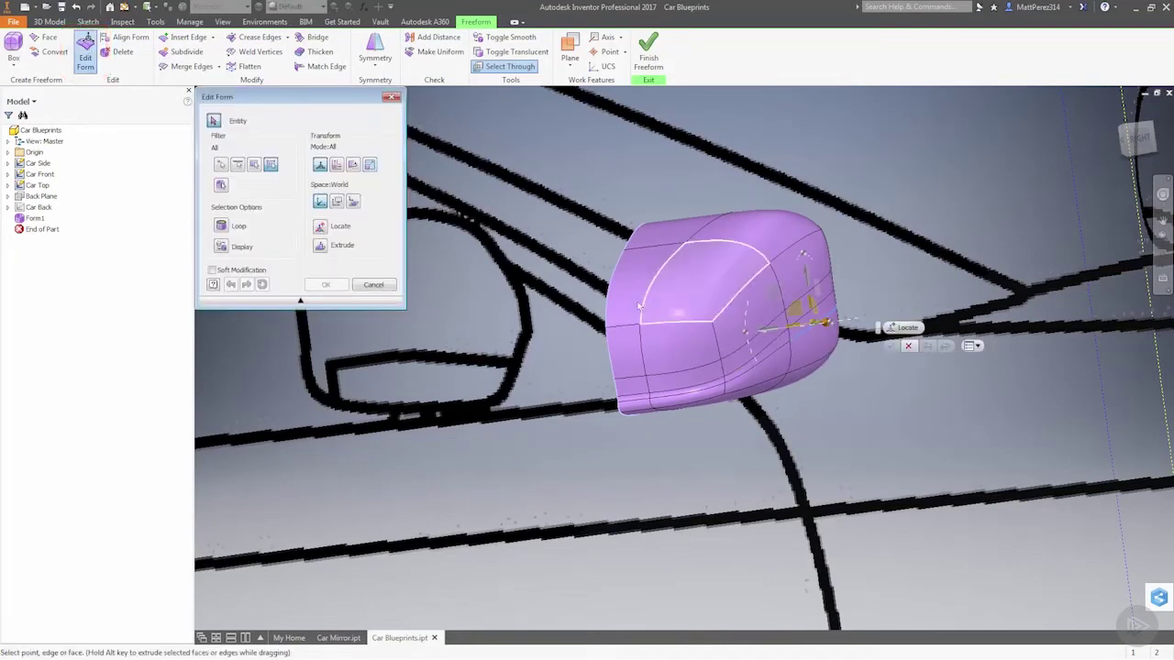
pyautogui.click(353, 200)
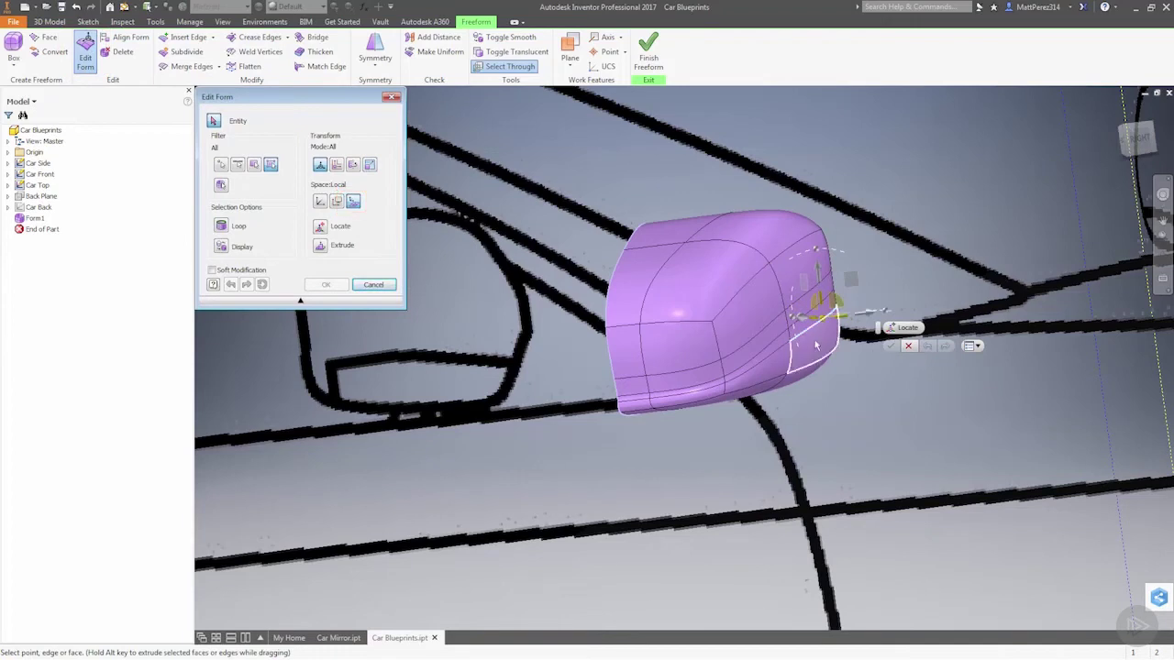
pyautogui.keyDown('shift'); pyautogui.moveTo(821, 346); pyautogui.dragTo(860, 343, button='middle'); pyautogui.keyUp('shift')
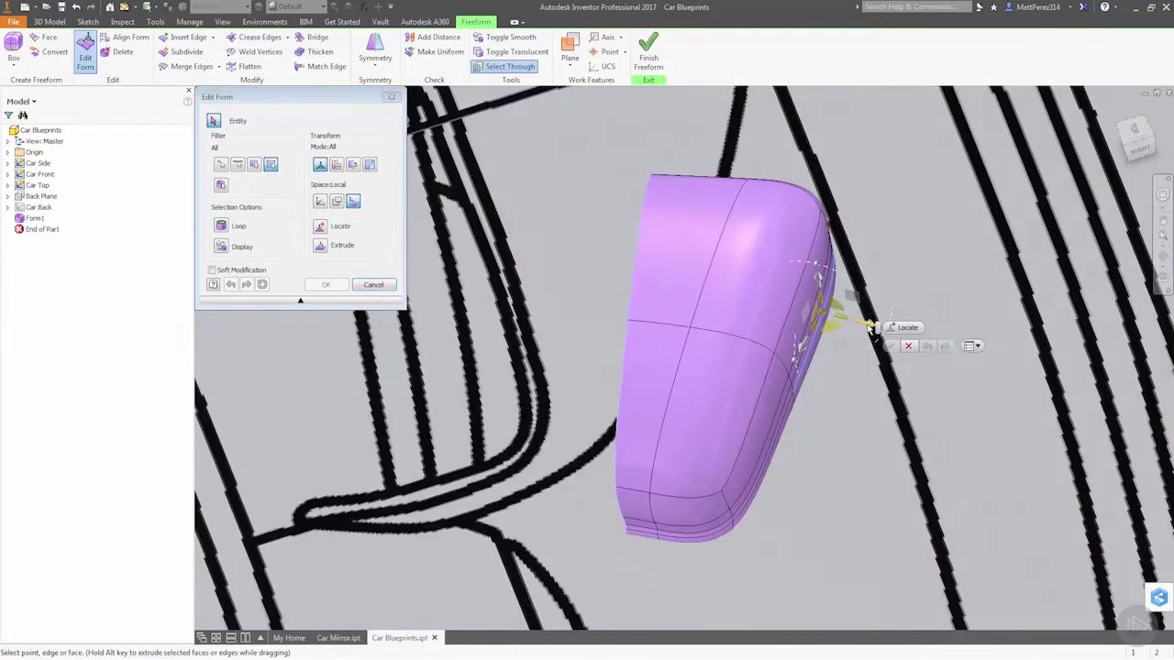
pyautogui.moveTo(869, 330)
pyautogui.mouseDown()
pyautogui.moveTo(900, 340)
pyautogui.moveTo(886, 331)
pyautogui.mouseUp()
pyautogui.click(868, 391)
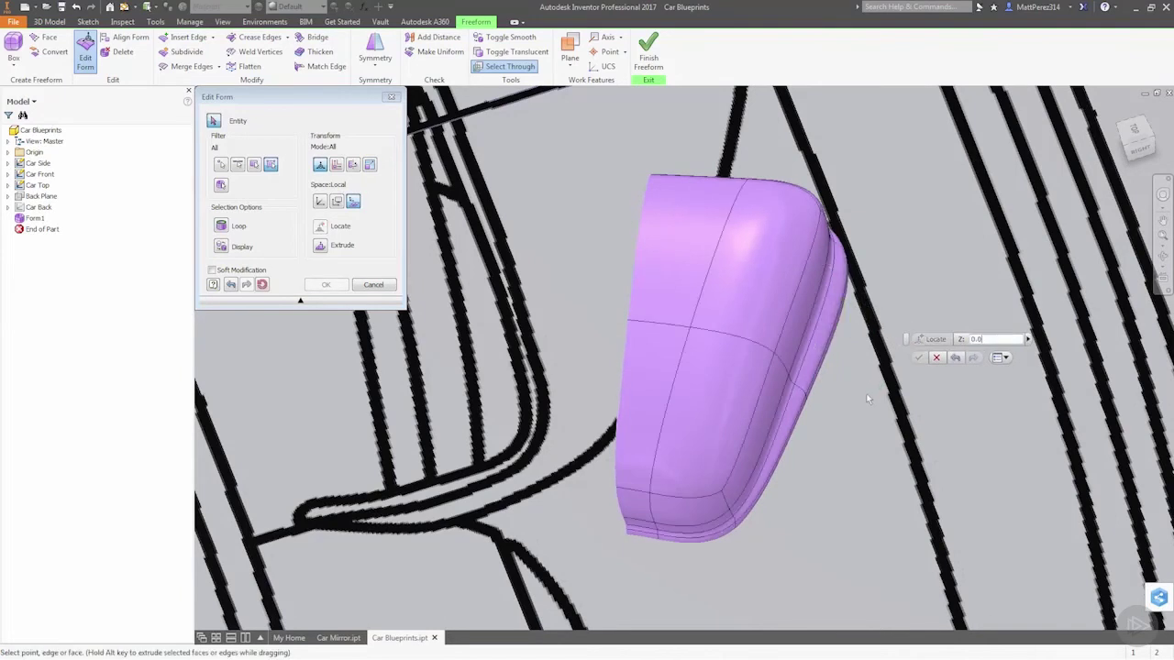
# - Pull the horizontal edge on the lower bulge at the back corner of the mirror's wide end outward in Local space
pyautogui.moveTo(867, 393)
pyautogui.keyDown('shift'); pyautogui.mouseDown(button='middle')
pyautogui.moveTo(834, 335)
pyautogui.moveTo(904, 340)
pyautogui.moveTo(676, 355)
pyautogui.moveTo(937, 313)
pyautogui.mouseUp(button='middle'); pyautogui.keyUp('shift')
pyautogui.click(917, 310)
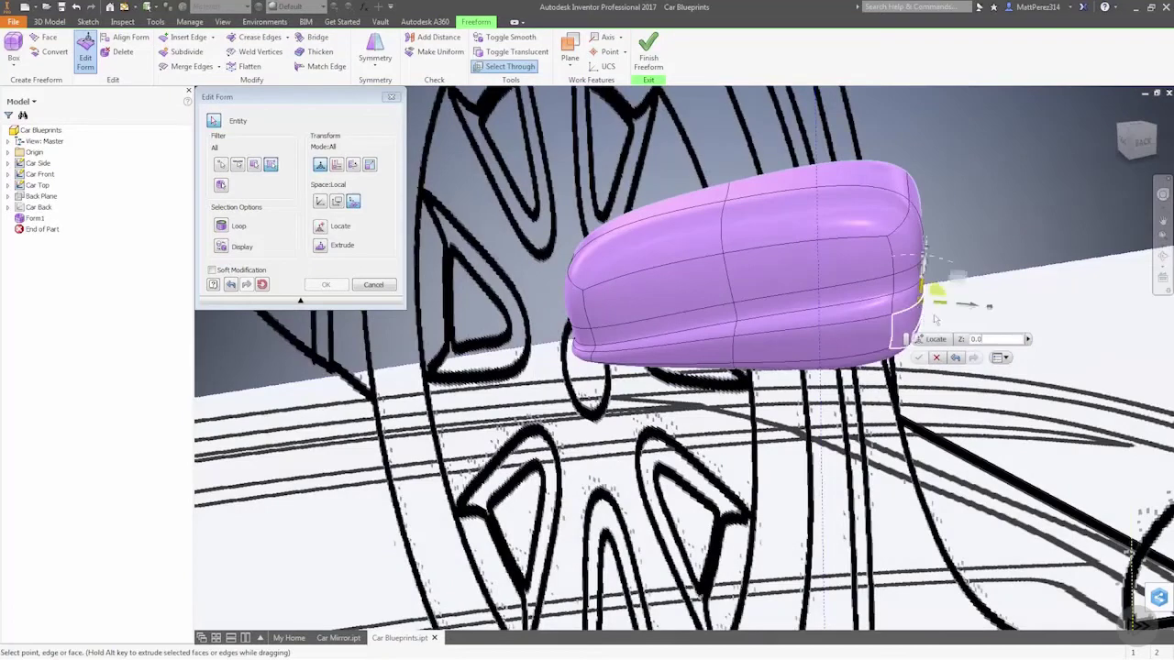
pyautogui.moveTo(967, 309); pyautogui.dragTo(989, 316)
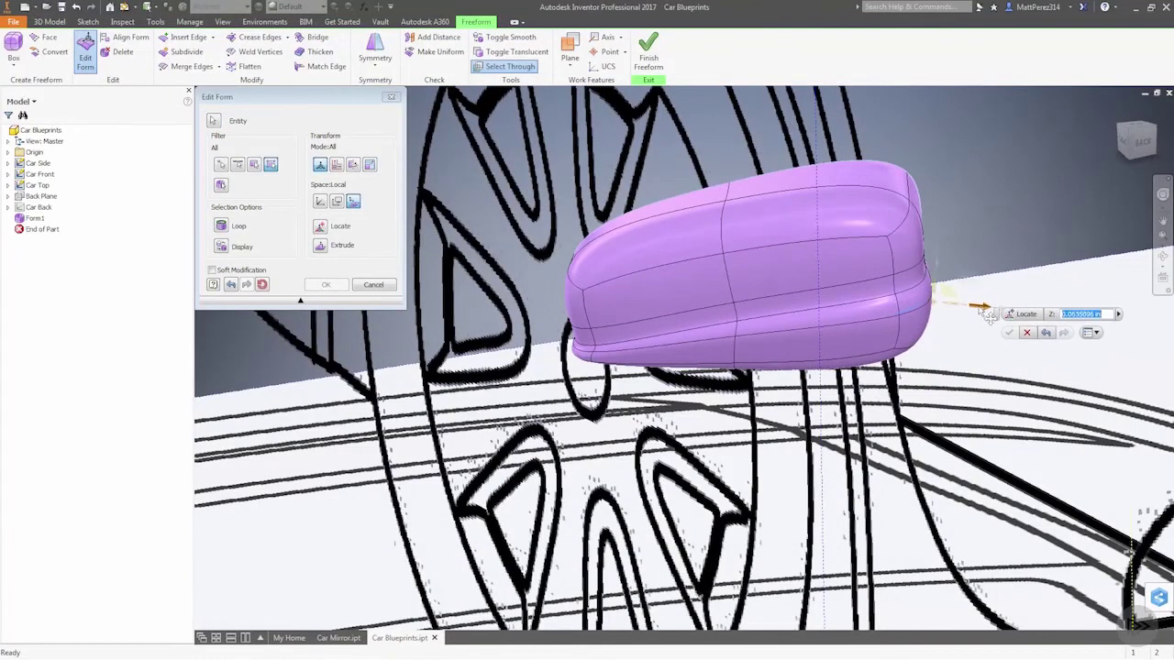
pyautogui.click(910, 363)
# - Rotate the horizontal edge on the side of the mirror's wide end slightly to smooth the bulge
pyautogui.keyDown('shift'); pyautogui.moveTo(957, 406); pyautogui.dragTo(932, 396, button='middle'); pyautogui.keyUp('shift')
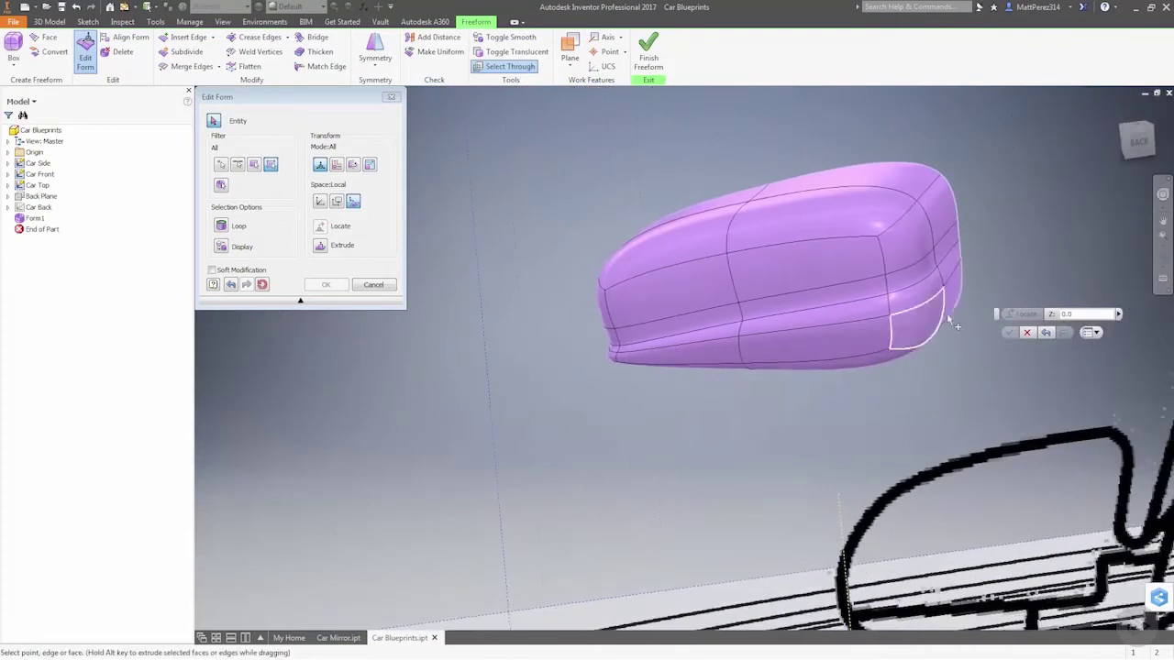
pyautogui.click(948, 289)
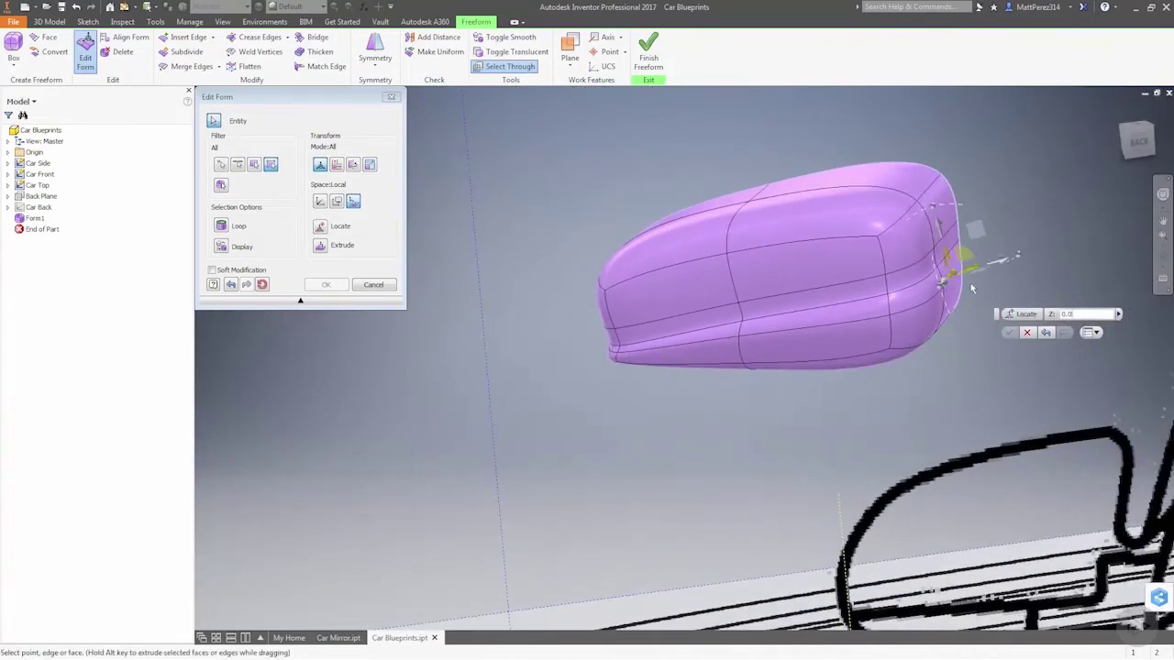
pyautogui.keyDown('shift'); pyautogui.moveTo(961, 301); pyautogui.dragTo(1045, 240, button='middle'); pyautogui.keyUp('shift')
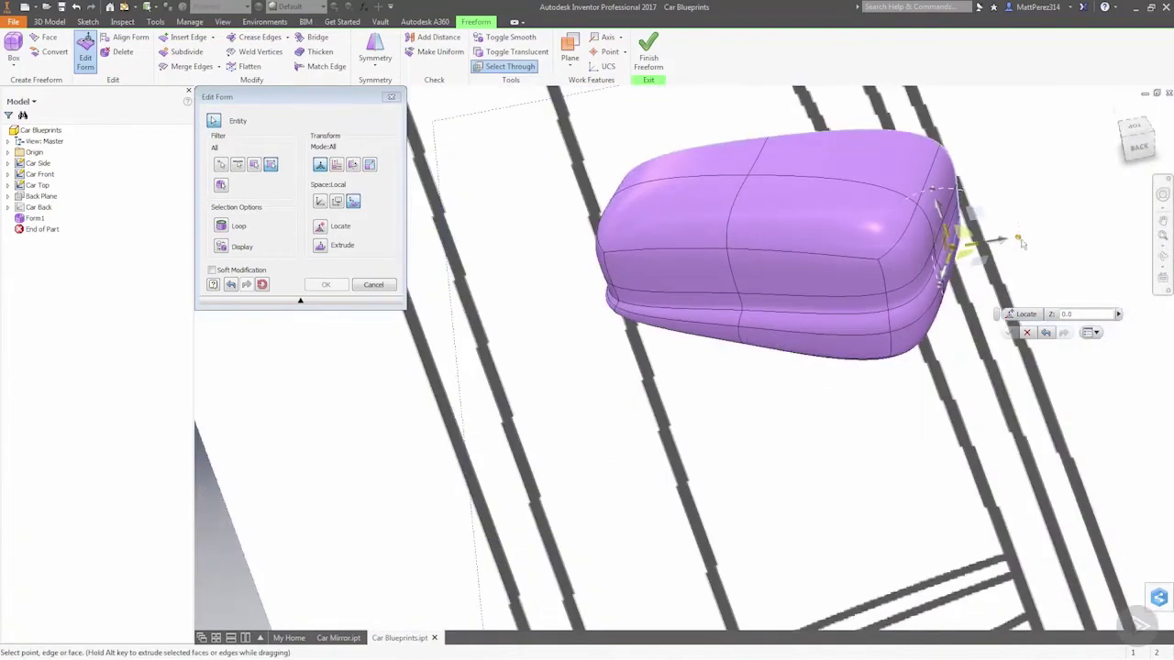
pyautogui.moveTo(1019, 238); pyautogui.dragTo(1020, 231)
pyautogui.click(913, 376)
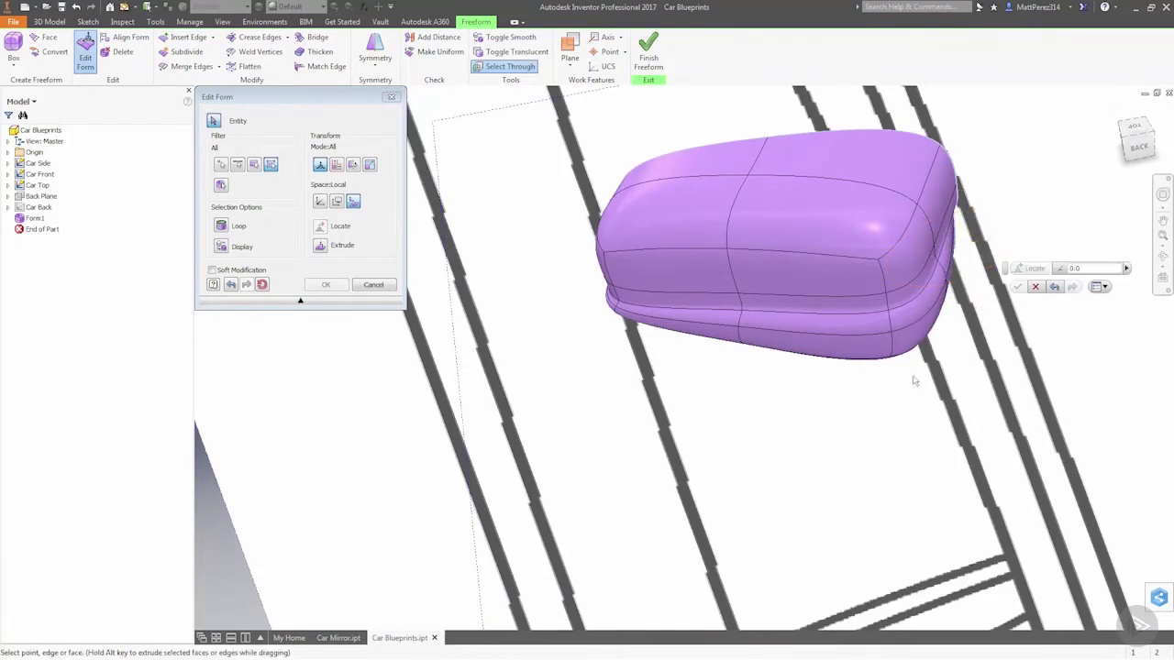
# - Pull the short edge of the wide end that meets the flat front face outward
pyautogui.keyDown('shift'); pyautogui.moveTo(913, 390); pyautogui.dragTo(1157, 363, button='middle'); pyautogui.keyUp('shift')
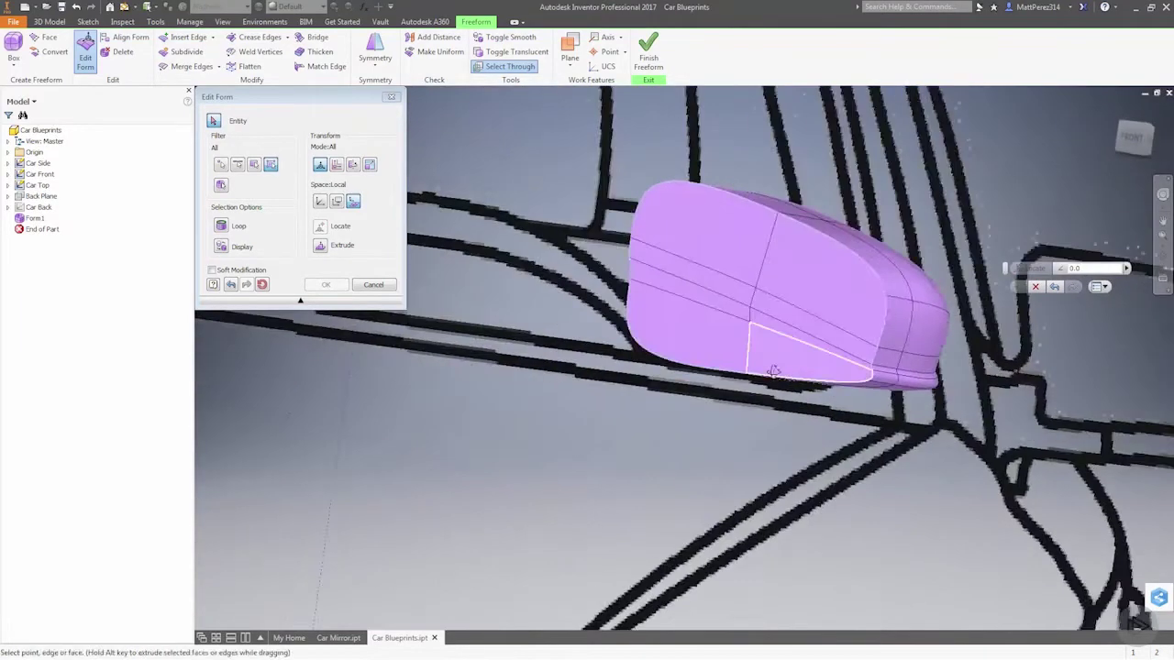
pyautogui.keyDown('shift'); pyautogui.moveTo(776, 370); pyautogui.dragTo(854, 382, button='middle'); pyautogui.keyUp('shift')
pyautogui.scroll(-3, 749, 328)
pyautogui.click(711, 305)
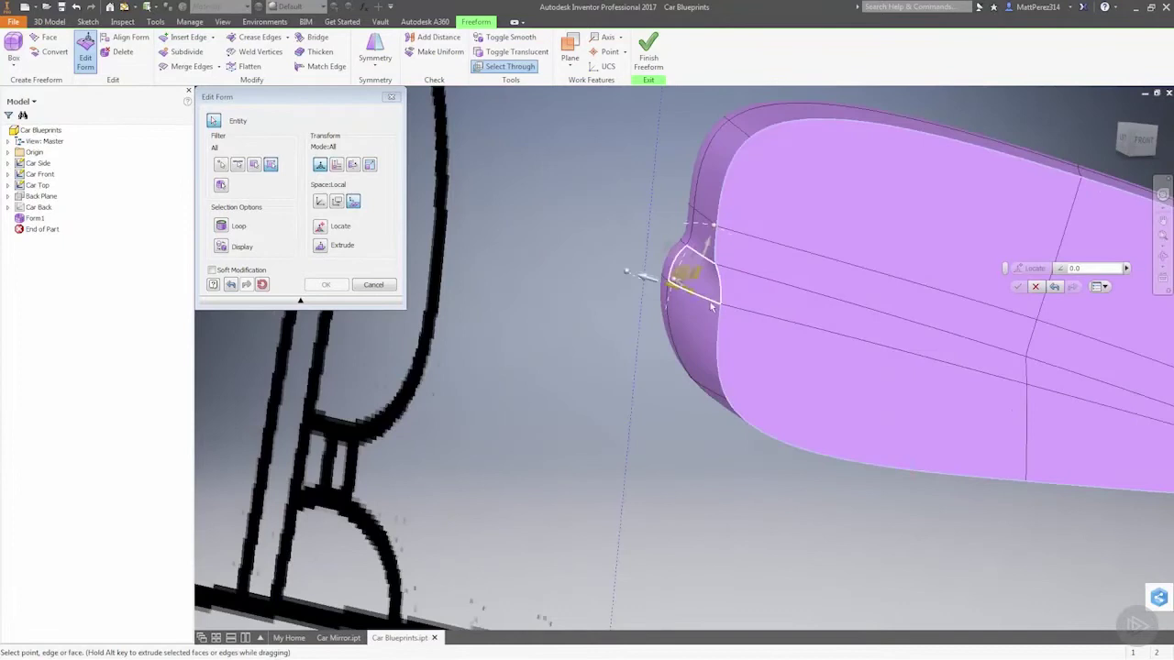
pyautogui.moveTo(644, 280); pyautogui.dragTo(619, 276)
pyautogui.moveTo(623, 364)
pyautogui.keyDown('shift'); pyautogui.mouseDown(button='middle')
pyautogui.moveTo(713, 368)
pyautogui.moveTo(686, 356)
pyautogui.moveTo(634, 379)
pyautogui.mouseUp(button='middle'); pyautogui.keyUp('shift')
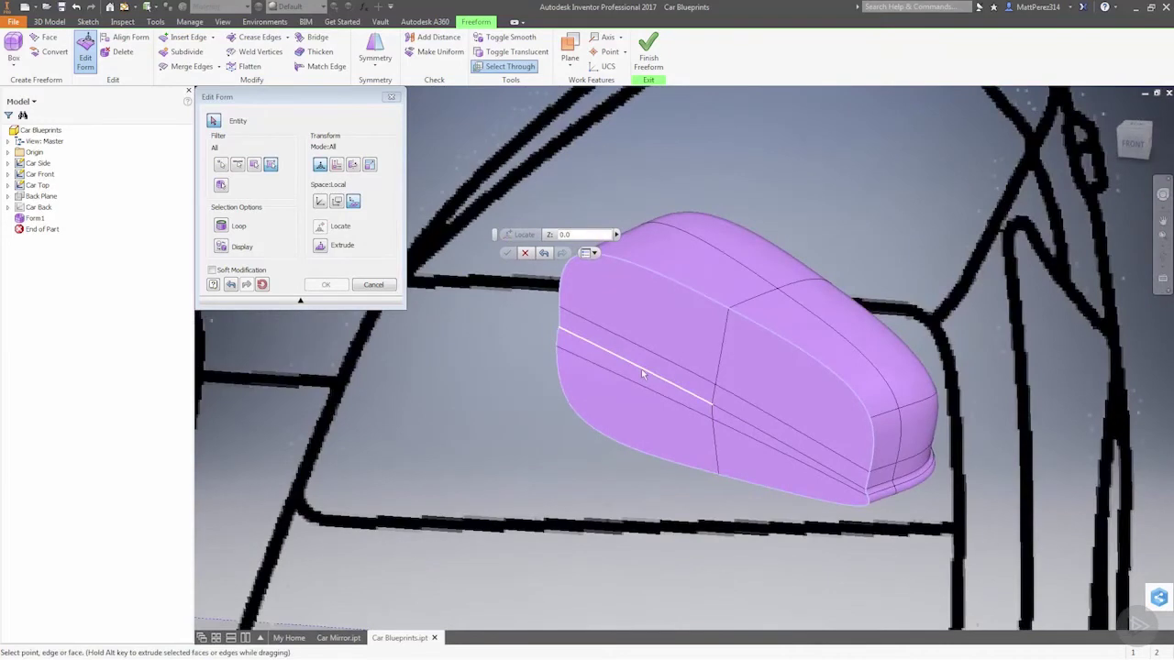
# - Examine the reshaped mirror body, leave form editing, and compare it with the car top blueprint from above
pyautogui.moveTo(641, 368)
pyautogui.scroll(-3, 593, 400)
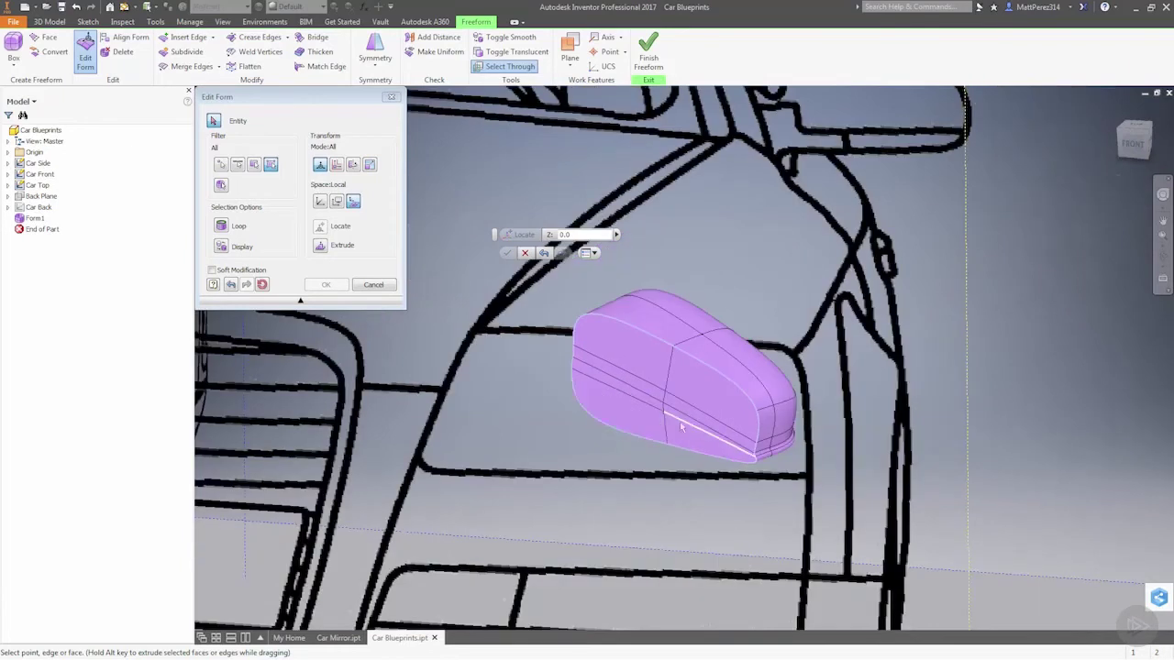
pyautogui.moveTo(693, 447)
pyautogui.keyDown('shift'); pyautogui.mouseDown(button='middle')
pyautogui.moveTo(594, 417)
pyautogui.moveTo(680, 438)
pyautogui.mouseUp(button='middle'); pyautogui.keyUp('shift')
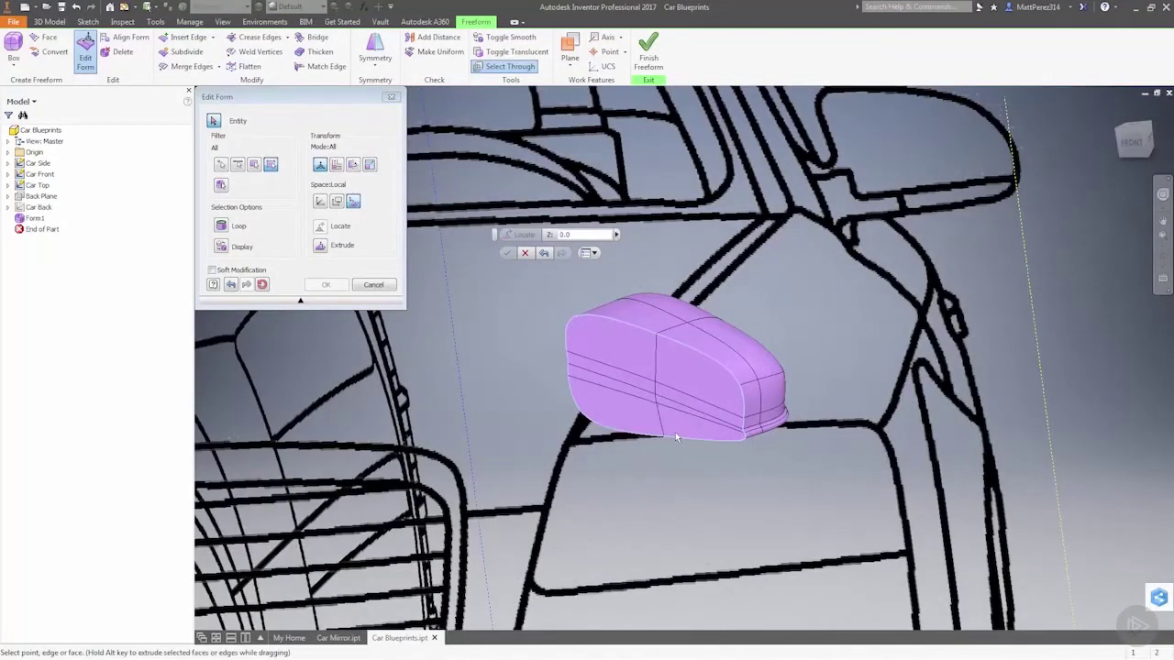
pyautogui.moveTo(675, 431)
pyautogui.click(374, 284)
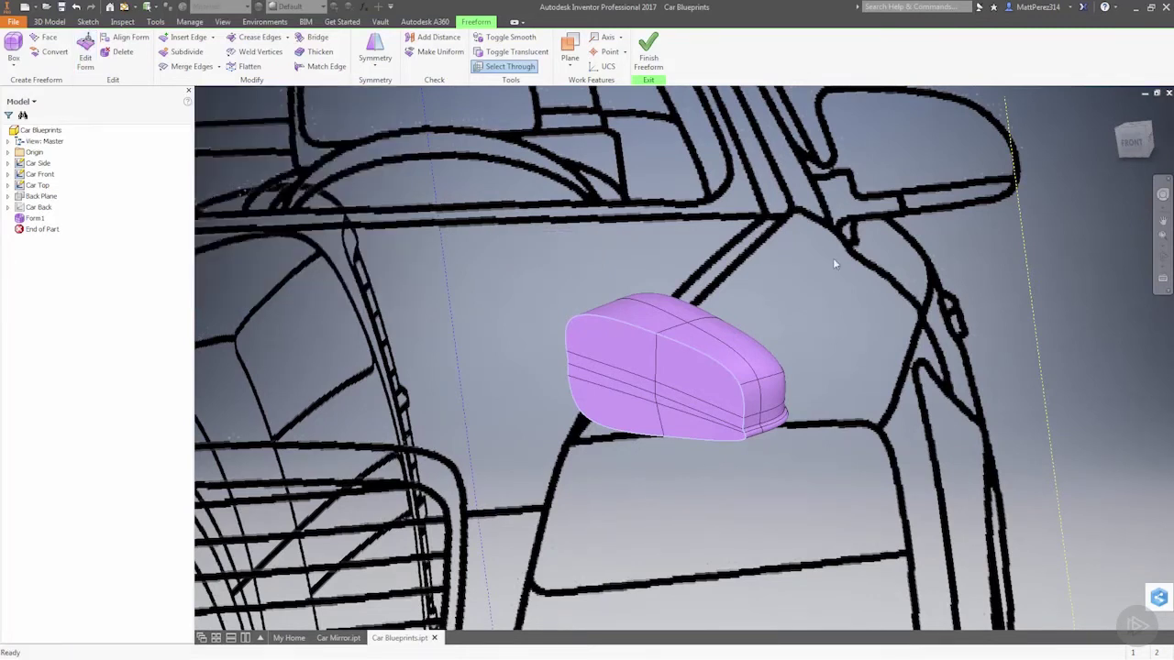
pyautogui.keyDown('shift'); pyautogui.moveTo(693, 234); pyautogui.dragTo(712, 260, button='middle'); pyautogui.keyUp('shift')
pyautogui.click(1133, 130)
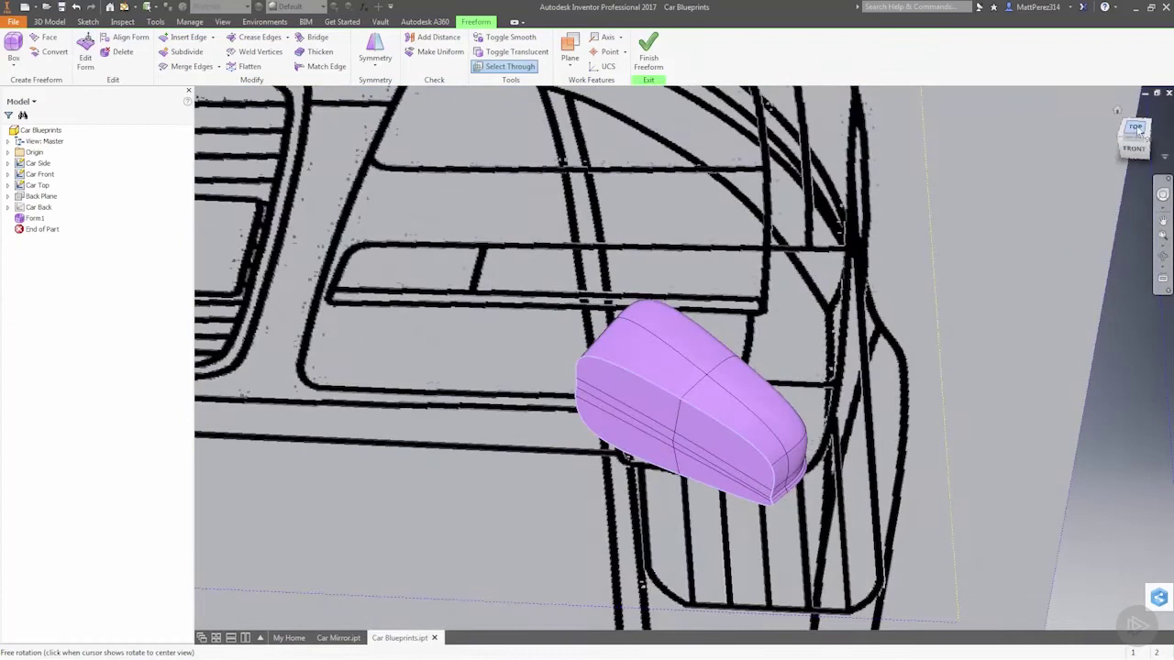
pyautogui.scroll(10, 763, 404)
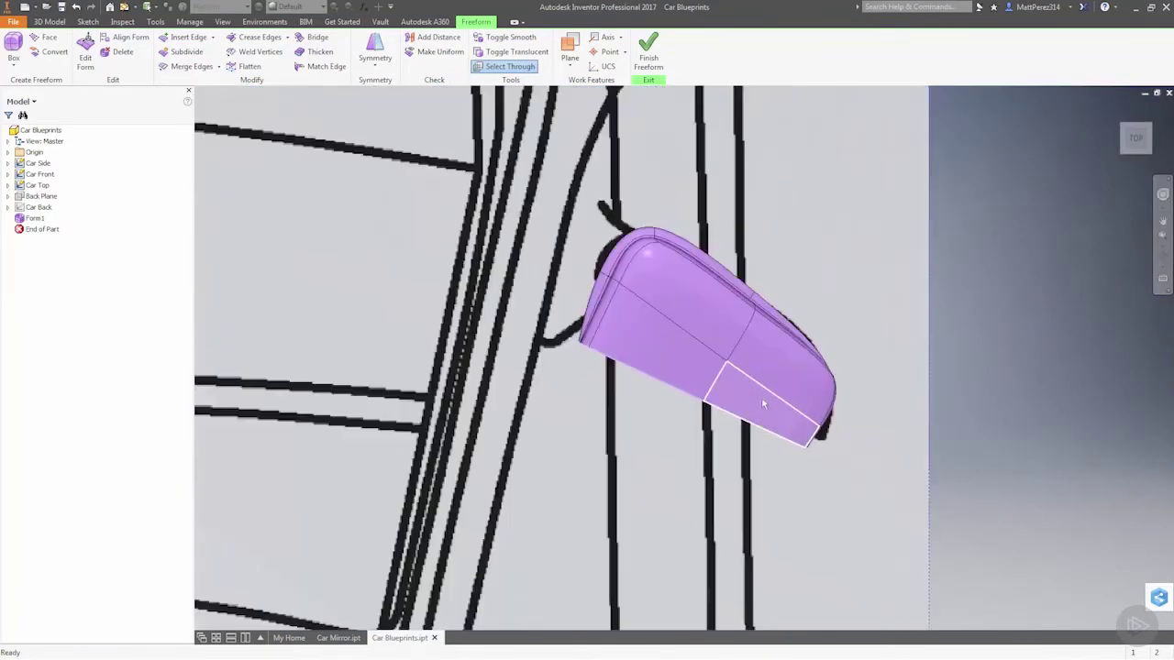
pyautogui.scroll(3, 754, 392)
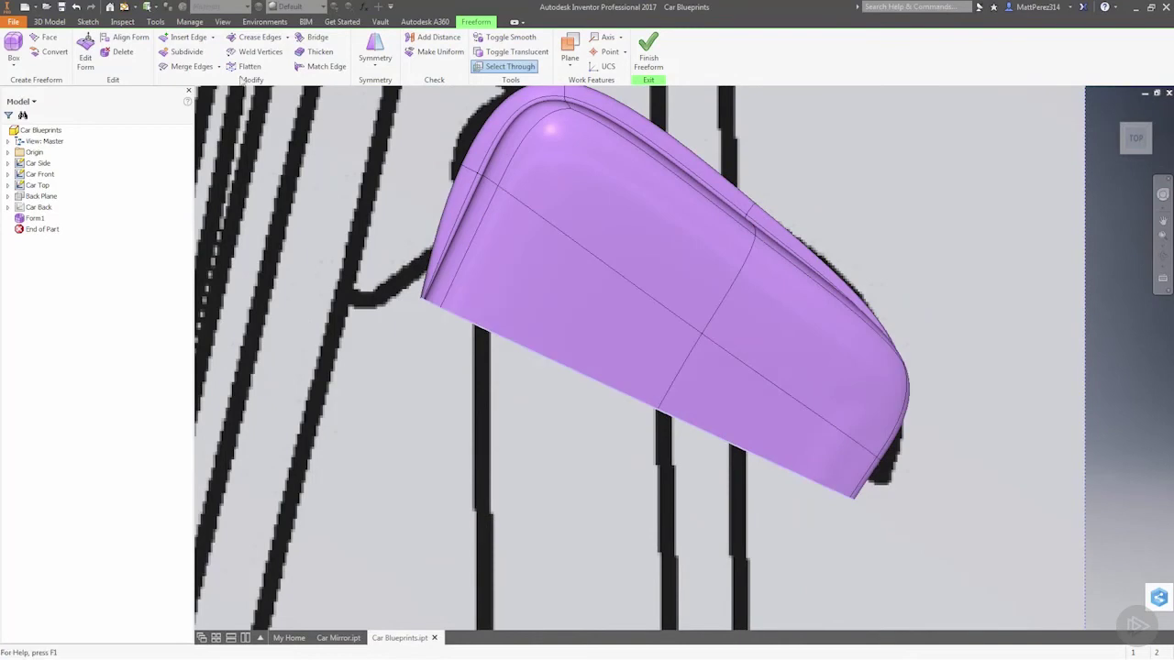
# - Subdivide the two upper faces along the mirror's back into 2 by 2 faces each using Exact mode
pyautogui.click(558, 138)
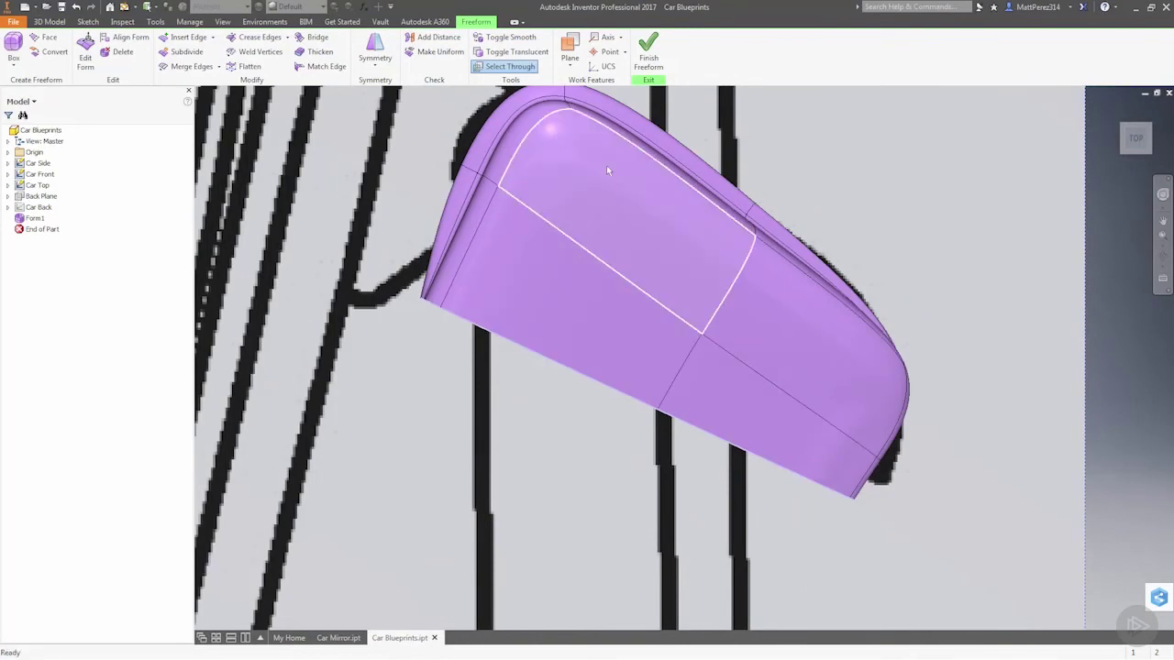
pyautogui.click(180, 51)
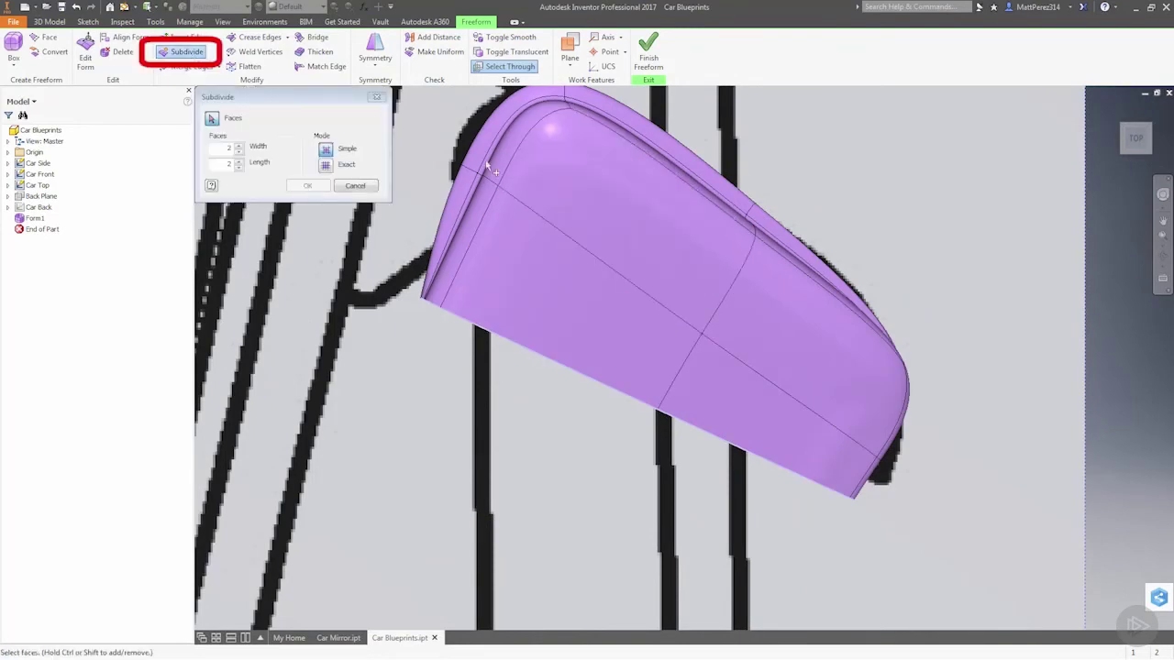
pyautogui.click(566, 188)
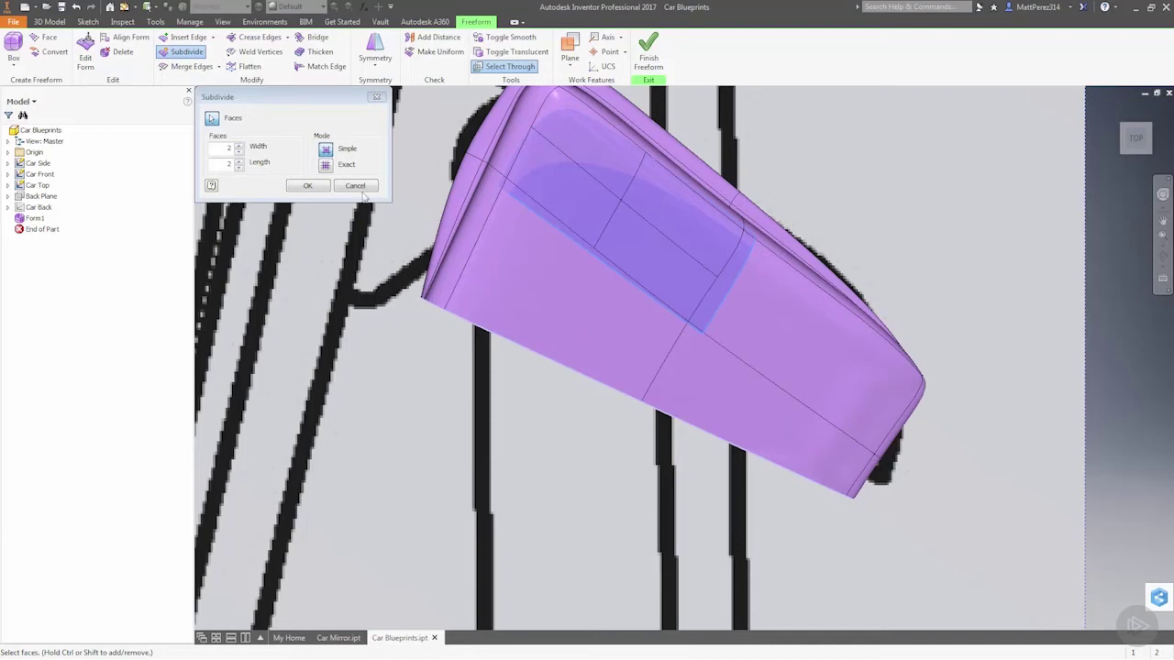
pyautogui.keyDown('shift'); pyautogui.moveTo(632, 324); pyautogui.dragTo(589, 338, button='middle'); pyautogui.keyUp('shift')
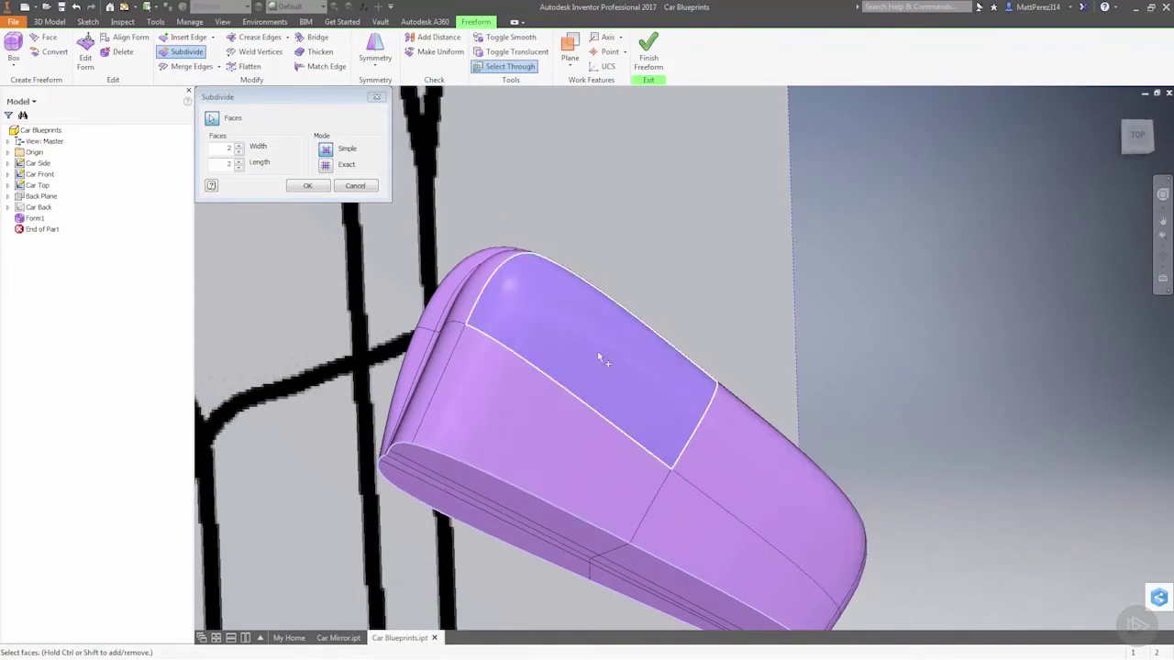
pyautogui.keyDown('shift'); pyautogui.moveTo(597, 351); pyautogui.dragTo(557, 341, button='middle'); pyautogui.keyUp('shift')
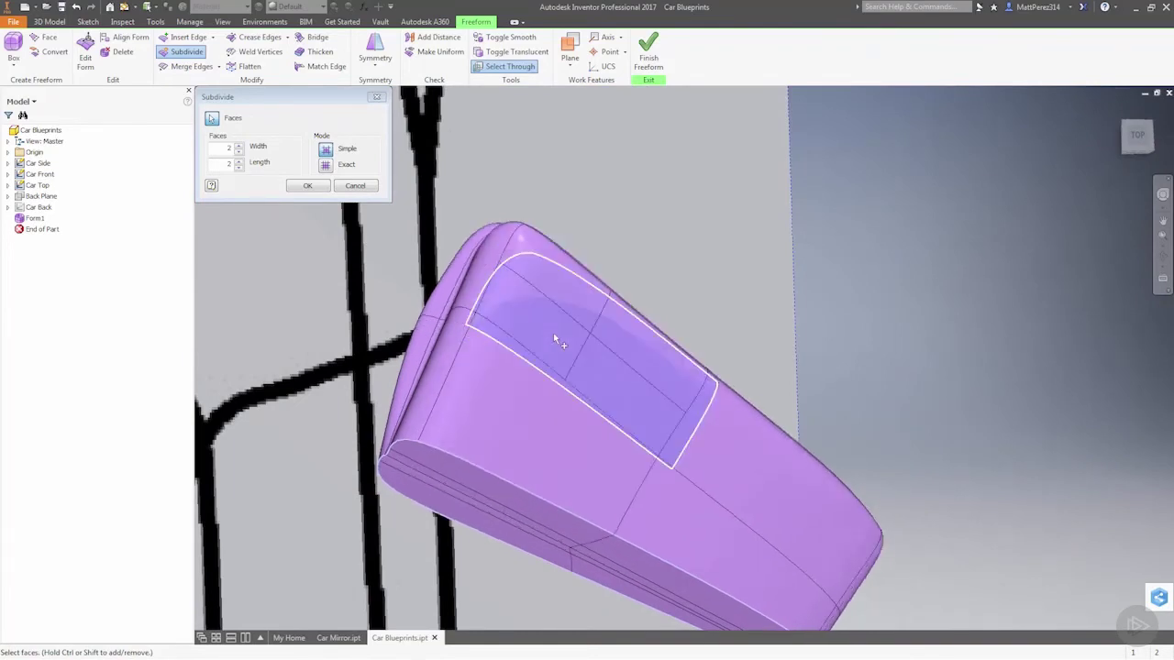
pyautogui.keyDown('ctrl'); pyautogui.click(748, 457); pyautogui.keyUp('ctrl')
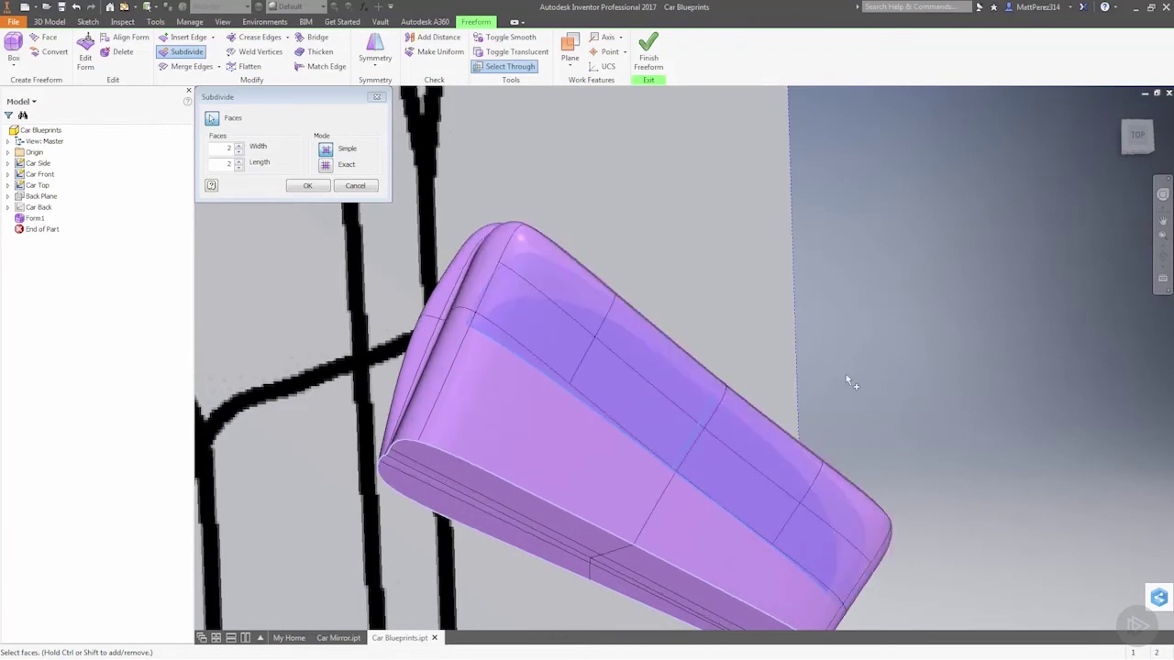
pyautogui.click(845, 378)
pyautogui.click(325, 164)
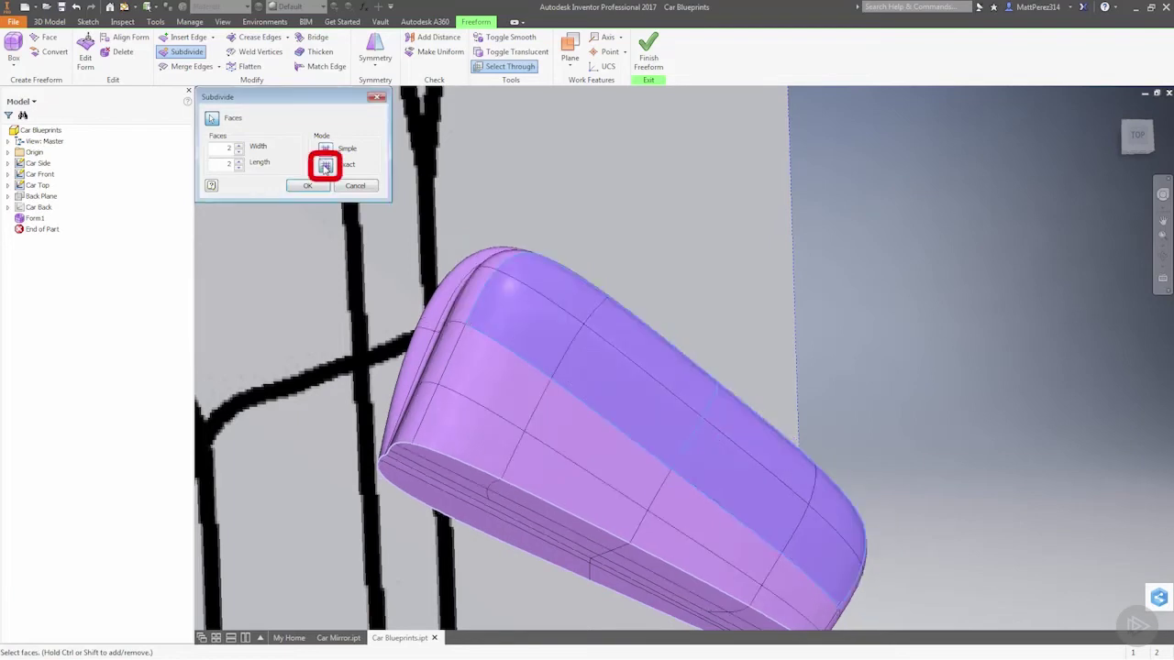
pyautogui.keyDown('shift'); pyautogui.moveTo(663, 404); pyautogui.dragTo(643, 379, button='middle'); pyautogui.keyUp('shift')
pyautogui.scroll(2, 670, 392)
pyautogui.scroll(-3, 675, 400)
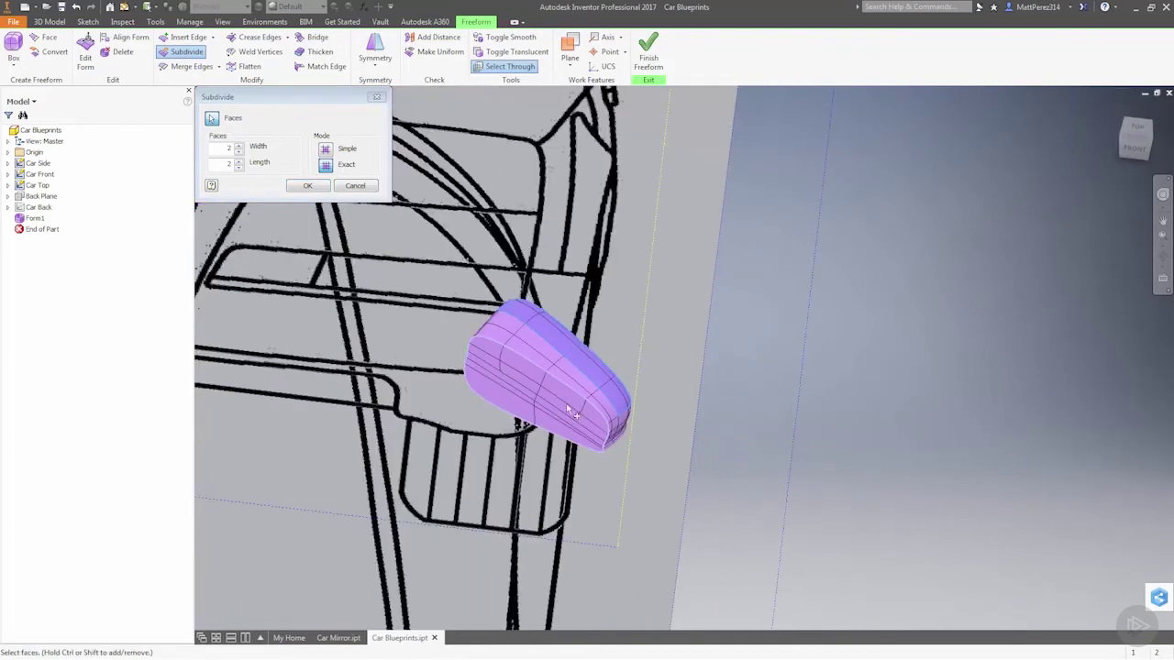
pyautogui.click(314, 186)
# - Centre the view on the mirror body and examine the subdivided faces from the back and flat front
pyautogui.scroll(-3, 571, 359)
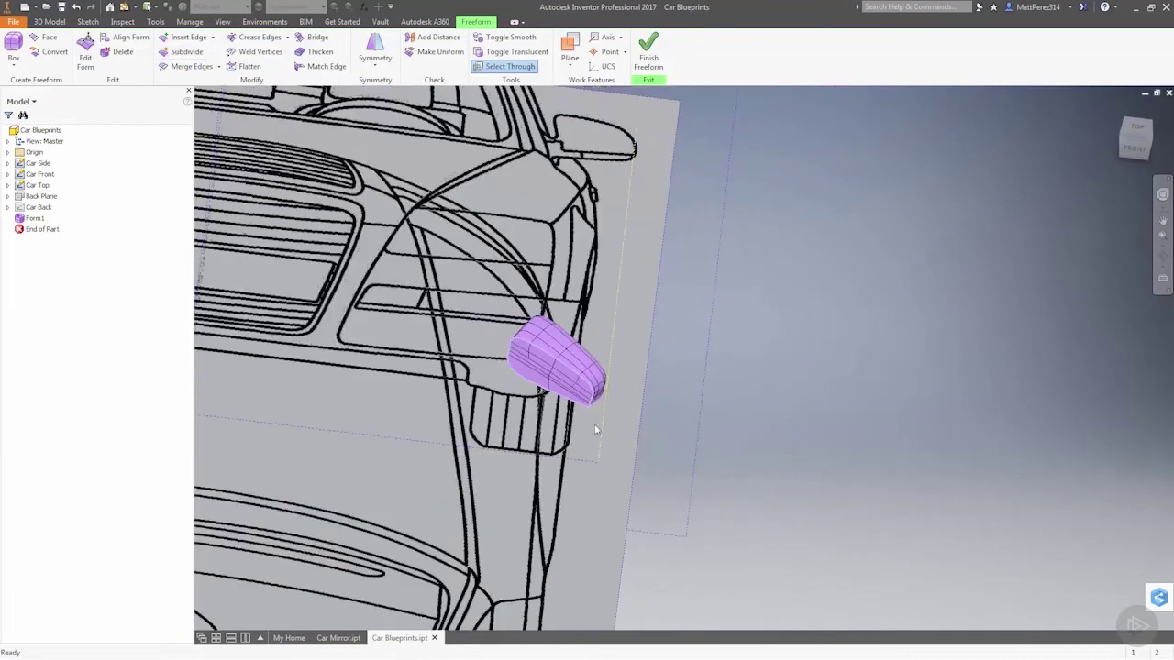
pyautogui.keyDown('shift'); pyautogui.moveTo(596, 430); pyautogui.dragTo(490, 414, button='middle'); pyautogui.keyUp('shift')
pyautogui.scroll(2, 431, 390)
pyautogui.scroll(3, 404, 387)
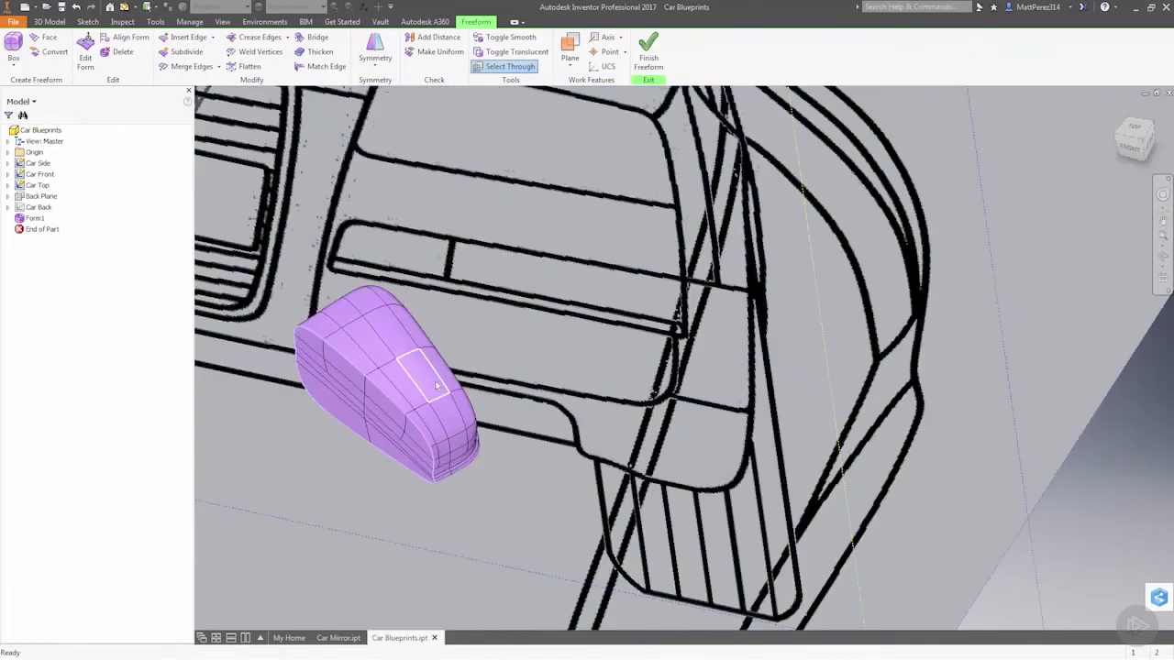
pyautogui.moveTo(400, 387)
pyautogui.keyDown('shift'); pyautogui.mouseDown(button='middle')
pyautogui.moveTo(388, 390)
pyautogui.moveTo(410, 386)
pyautogui.mouseUp(button='middle'); pyautogui.keyUp('shift')
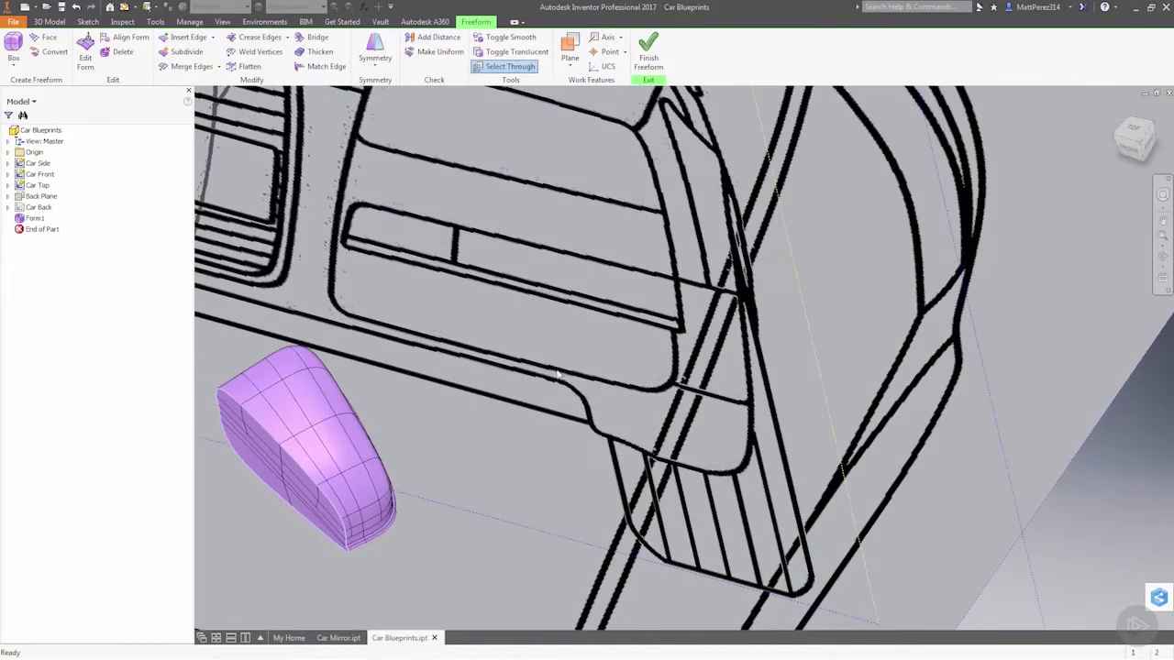
pyautogui.click(1162, 194)
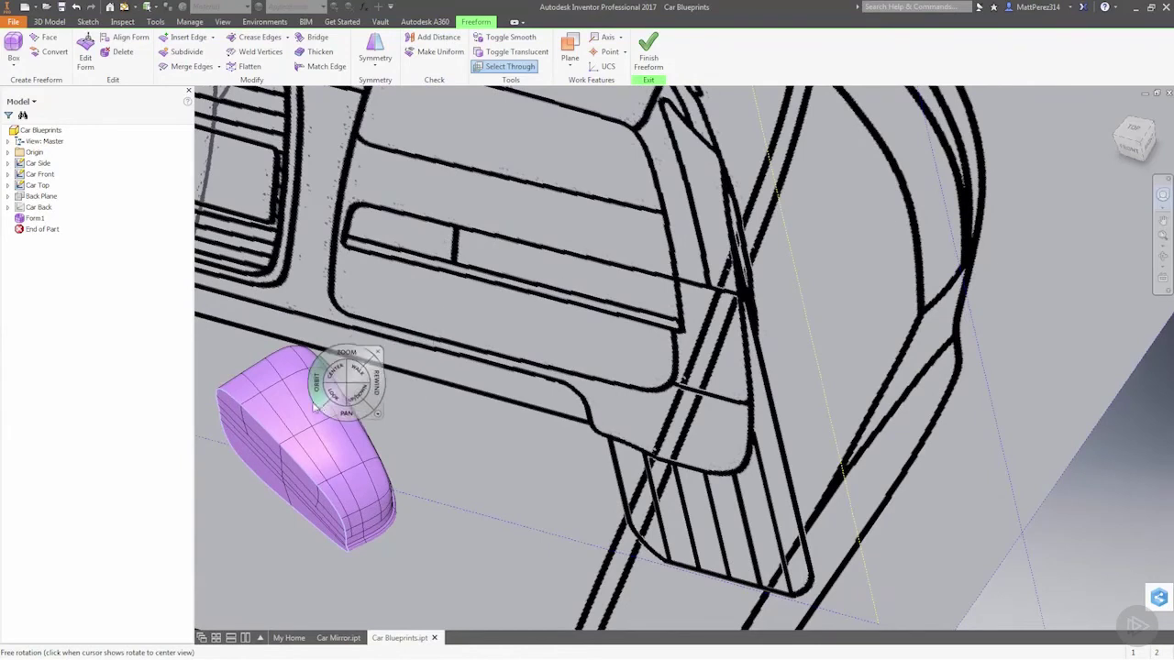
pyautogui.moveTo(332, 392); pyautogui.dragTo(312, 427)
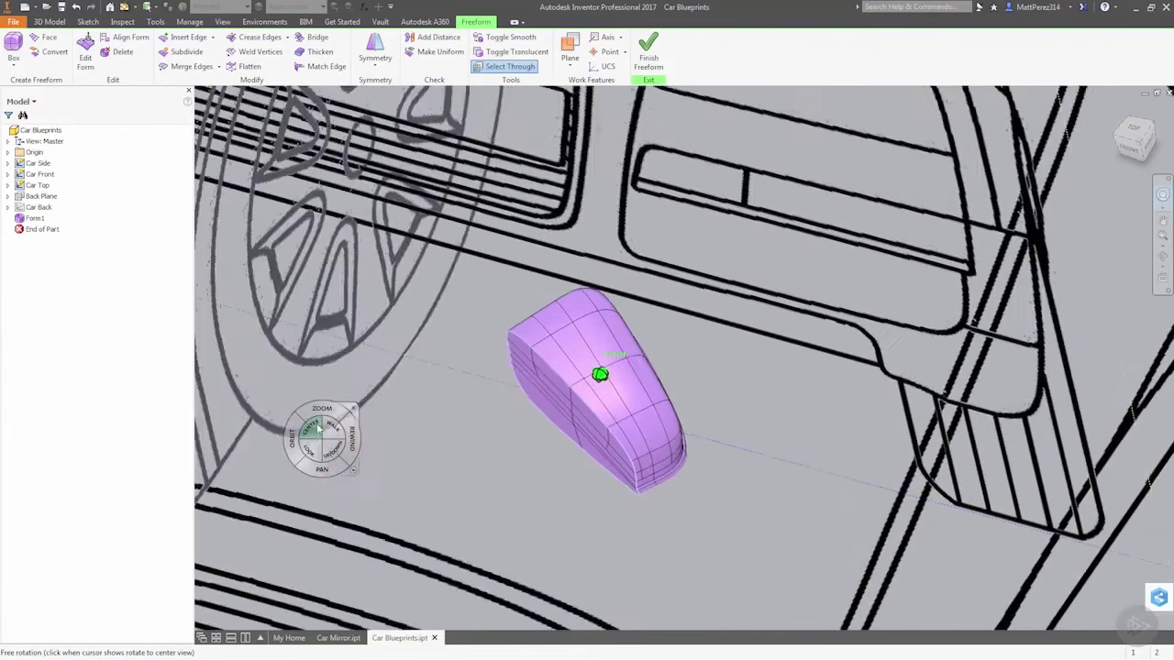
pyautogui.moveTo(646, 403); pyautogui.dragTo(798, 359)
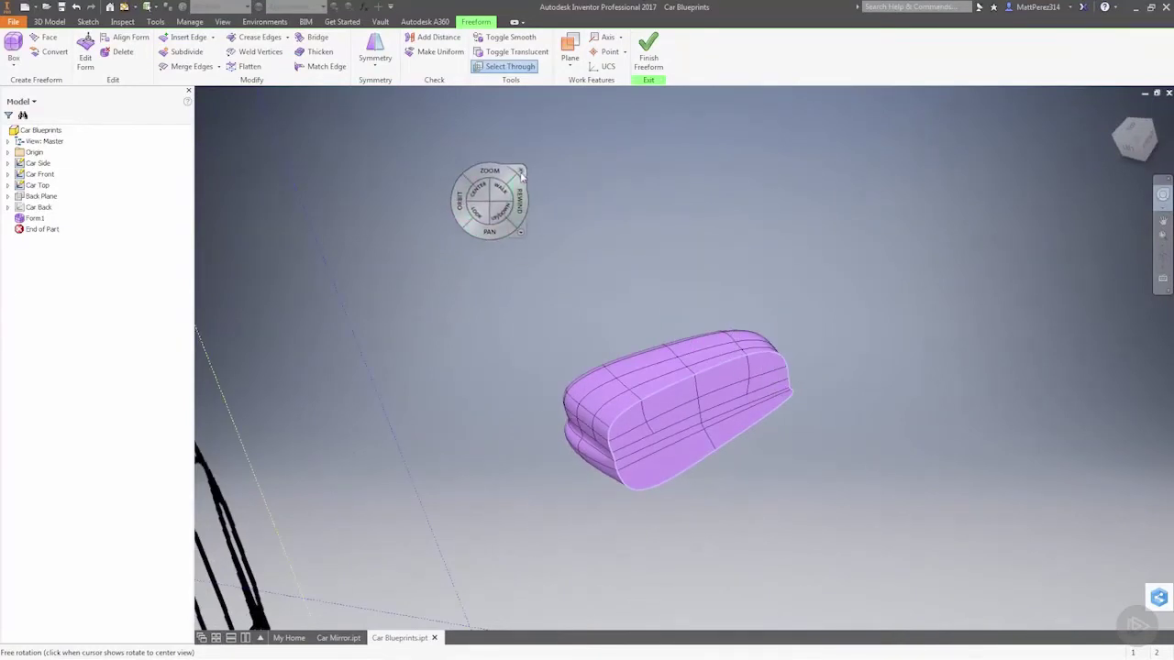
pyautogui.click(521, 171)
# - Cancel the started Flatten command and undo the subdivision of the mirror body's faces
pyautogui.click(245, 66)
pyautogui.scroll(3, 699, 423)
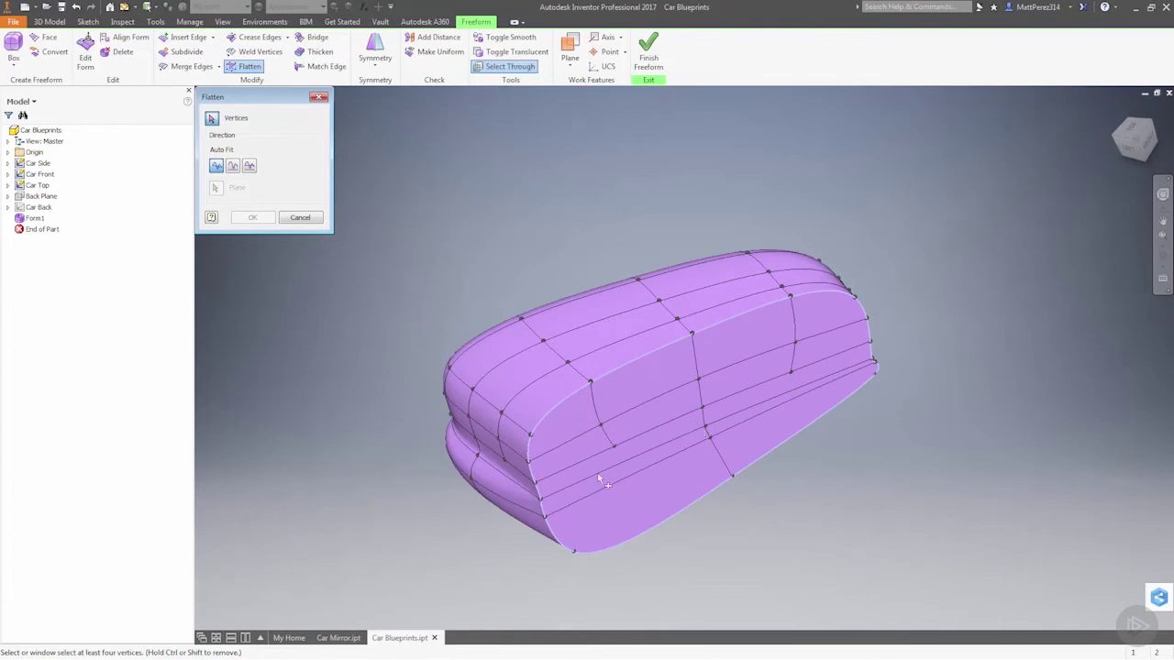
pyautogui.click(300, 218)
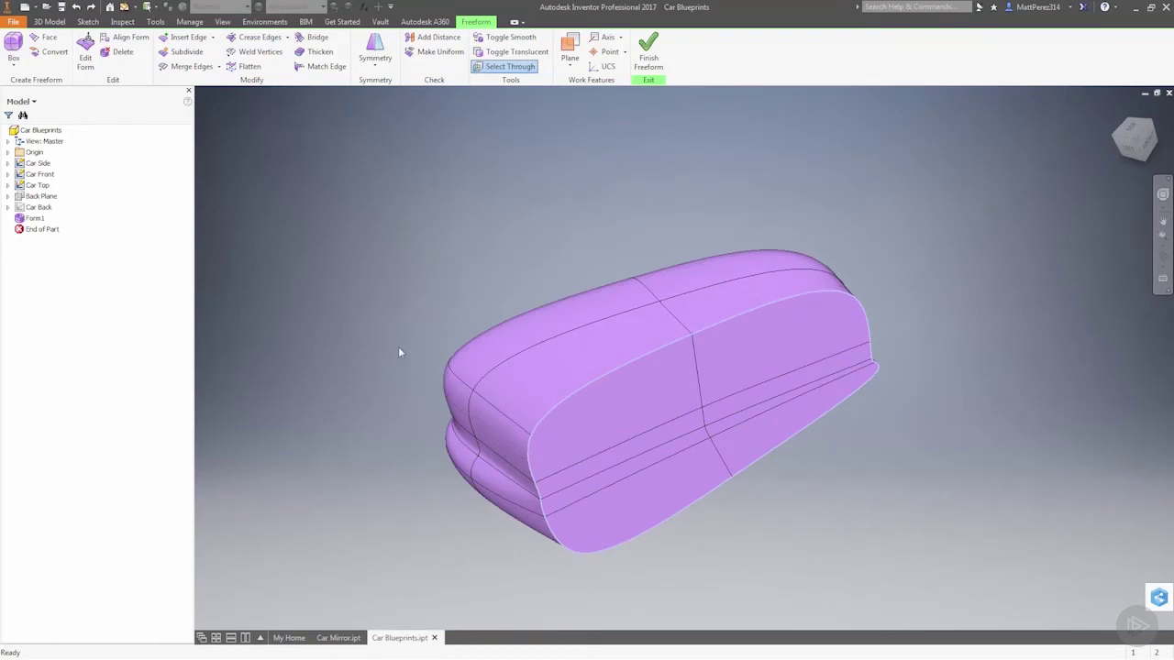
# - Hide the Car Top, Car Side and Car Front blueprint sketches so only the mirror body is displayed
pyautogui.keyDown('shift'); pyautogui.moveTo(398, 346); pyautogui.dragTo(569, 358, button='middle'); pyautogui.keyUp('shift')
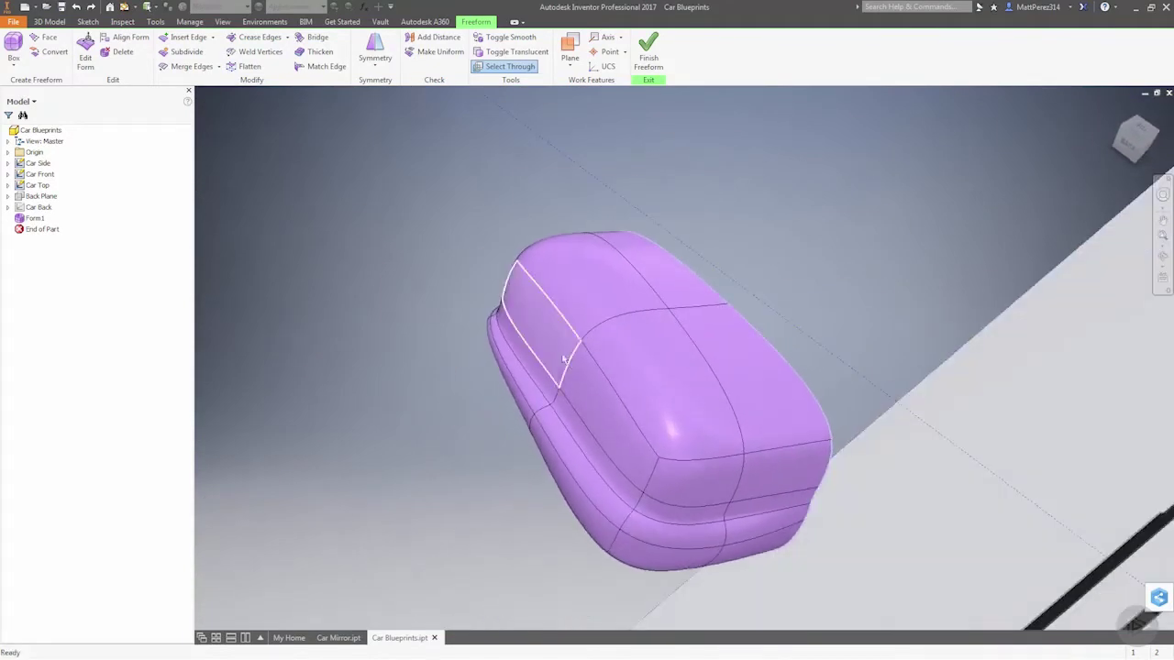
pyautogui.rightClick(37, 185)
pyautogui.click(62, 302)
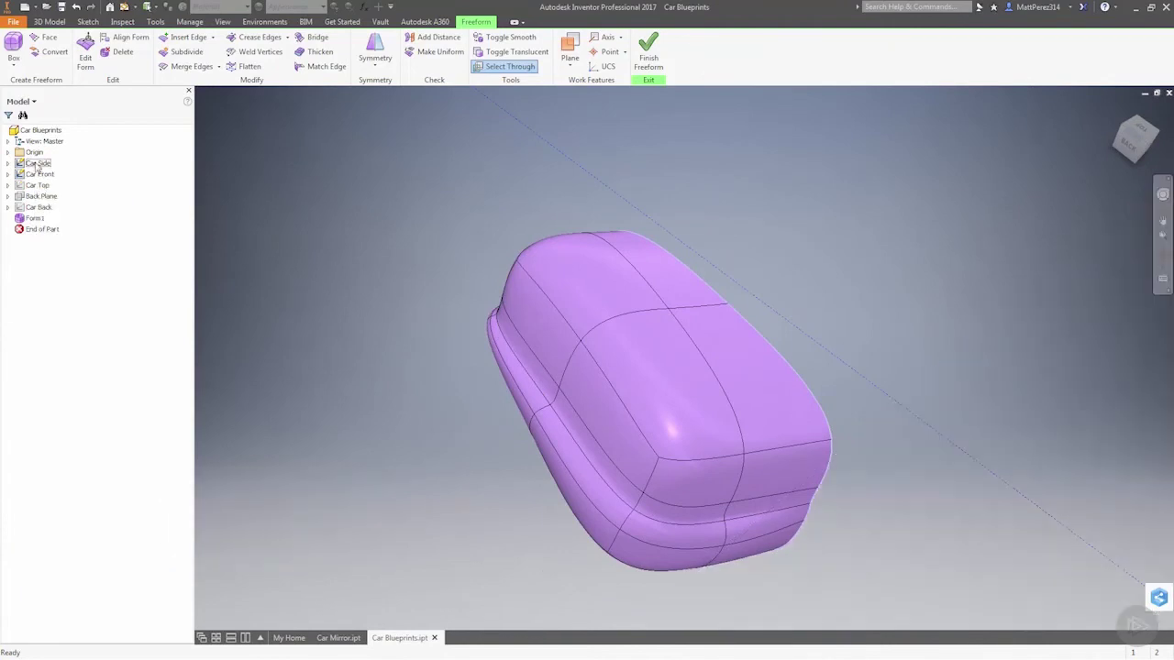
pyautogui.keyDown('ctrl'); pyautogui.click(39, 174); pyautogui.keyUp('ctrl')
pyautogui.rightClick(38, 174)
pyautogui.click(64, 253)
pyautogui.scroll(2, 525, 356)
pyautogui.keyDown('shift'); pyautogui.moveTo(545, 382); pyautogui.dragTo(581, 397, button='middle'); pyautogui.keyUp('shift')
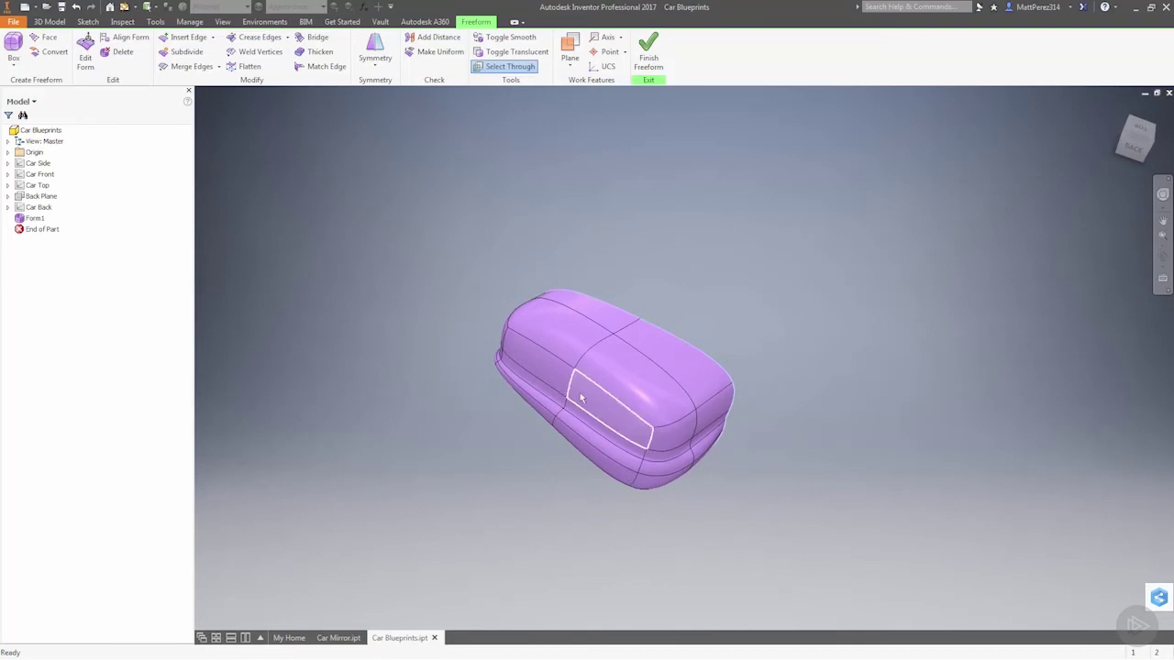
pyautogui.scroll(-3, 586, 403)
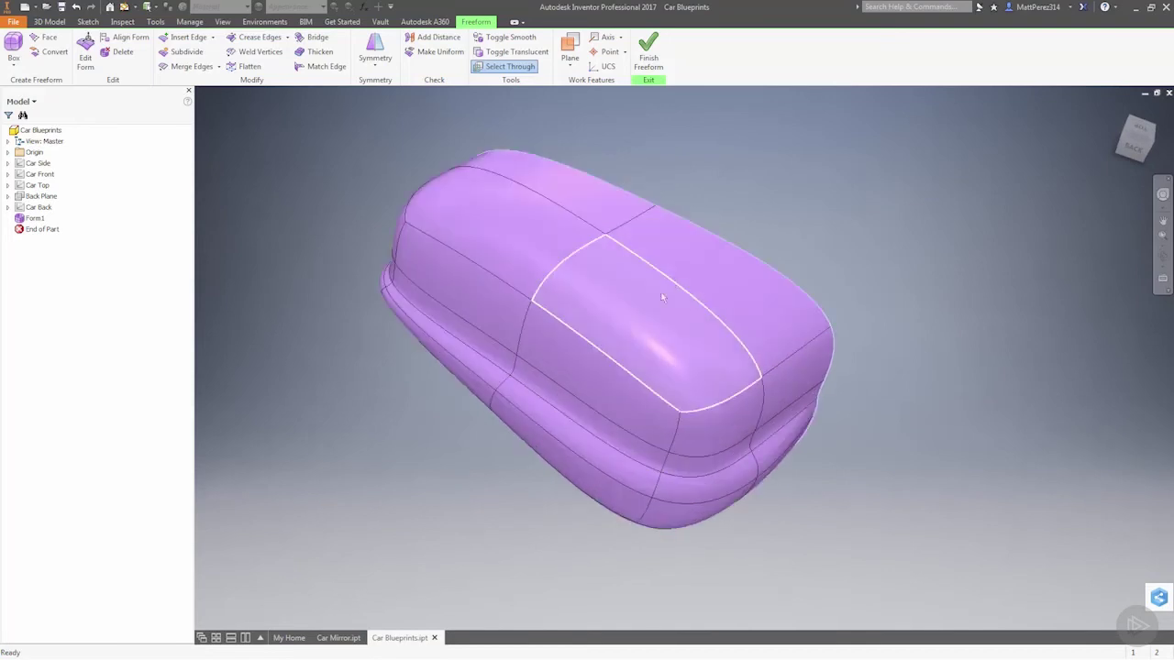
# - Insert an edge parallel to the upper back's middle cross edge at location -0.5, single side, using Simple mode
pyautogui.click(187, 36)
pyautogui.click(613, 362)
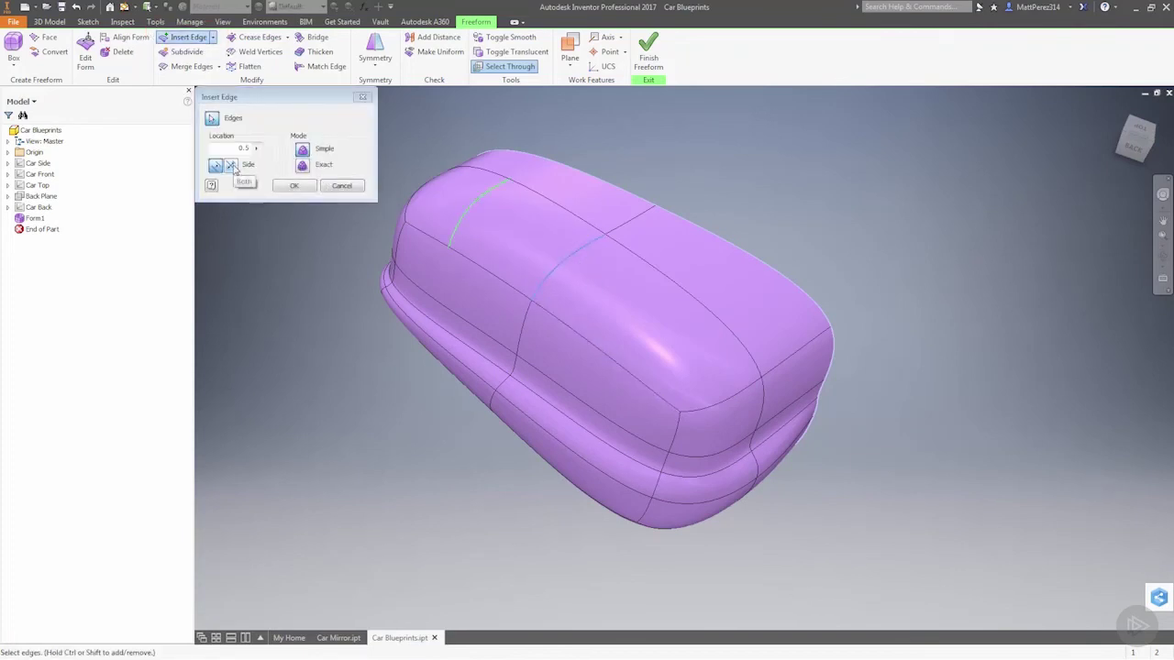
pyautogui.click(217, 167)
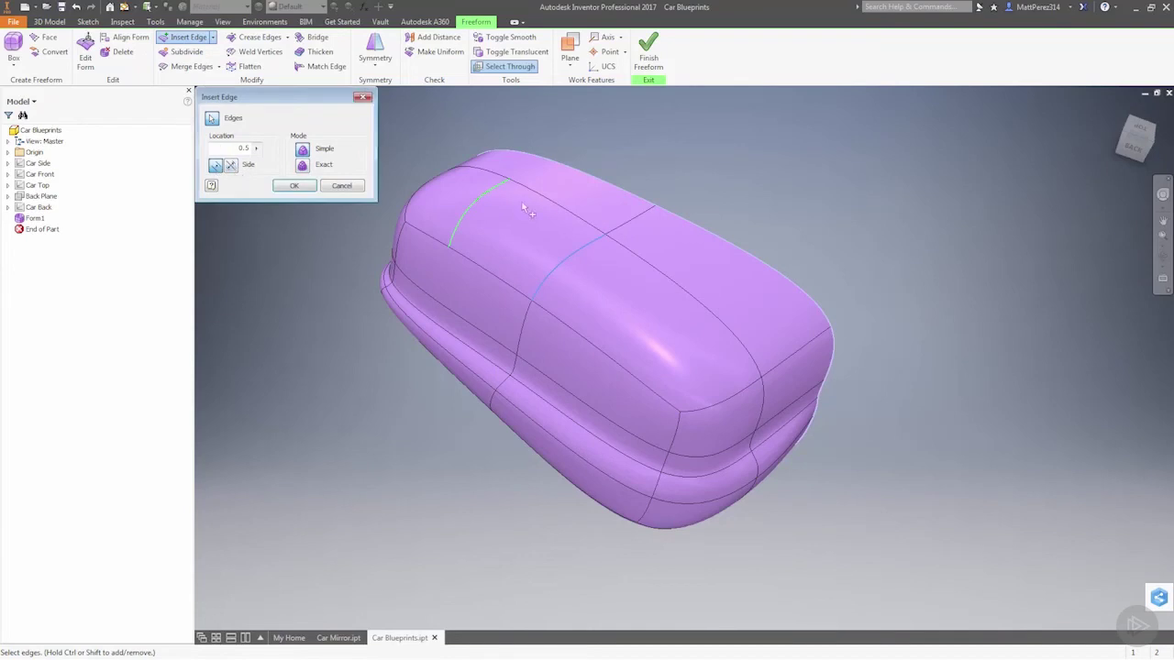
pyautogui.click(257, 148)
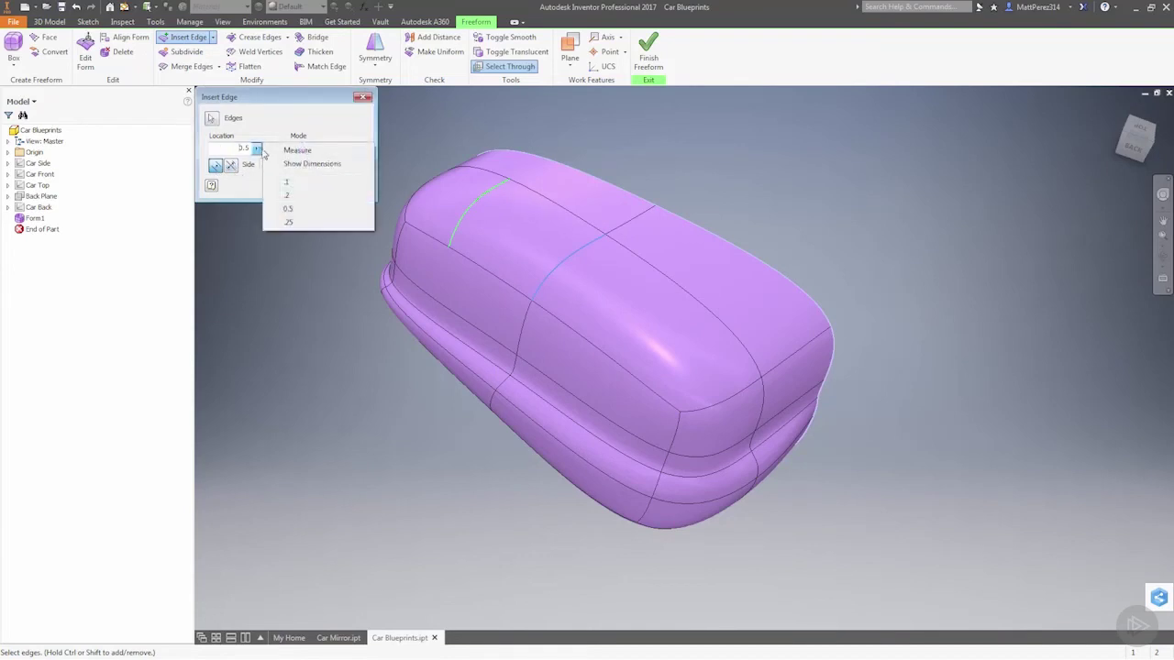
pyautogui.click(257, 150)
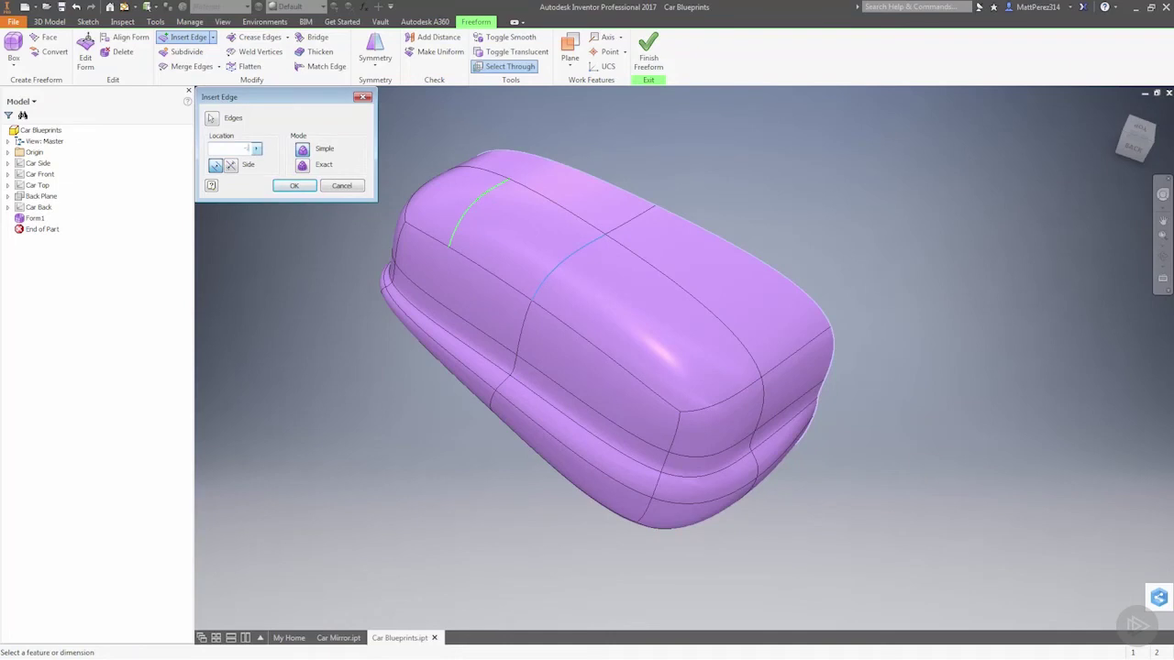
pyautogui.click(292, 186)
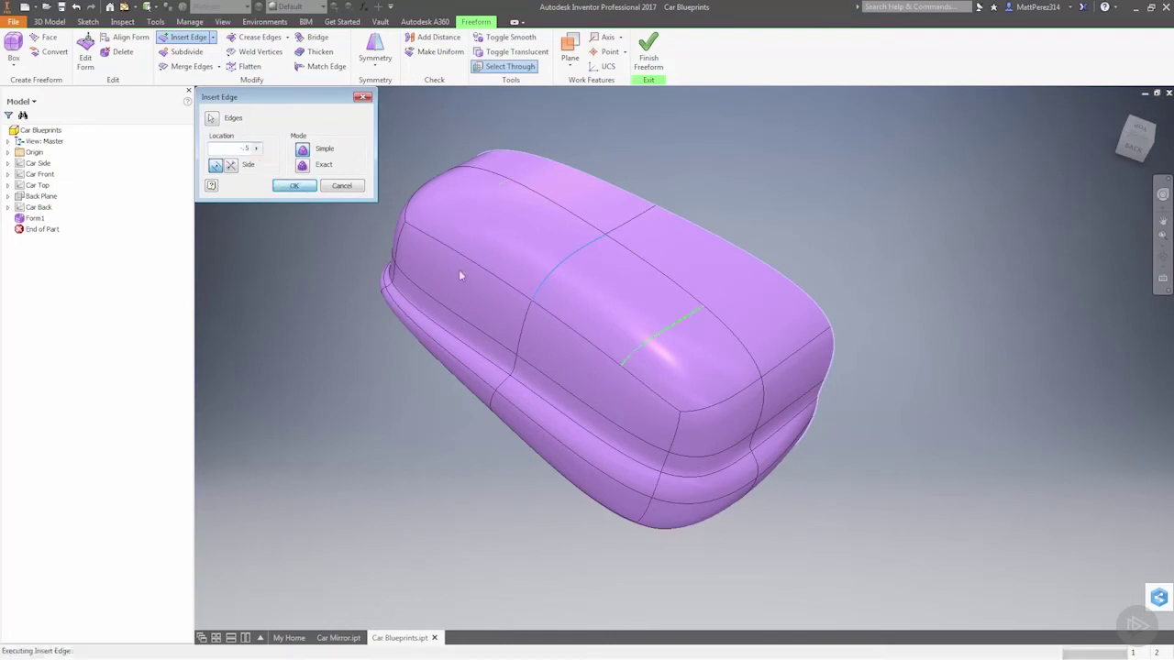
# - Insert an edge beside the upper back's middle cross edge at location 0.5 in Exact mode and inspect the resulting faces
pyautogui.moveTo(778, 412)
pyautogui.keyDown('shift'); pyautogui.mouseDown(button='middle')
pyautogui.moveTo(678, 385)
pyautogui.moveTo(702, 375)
pyautogui.moveTo(779, 395)
pyautogui.mouseUp(button='middle'); pyautogui.keyUp('shift')
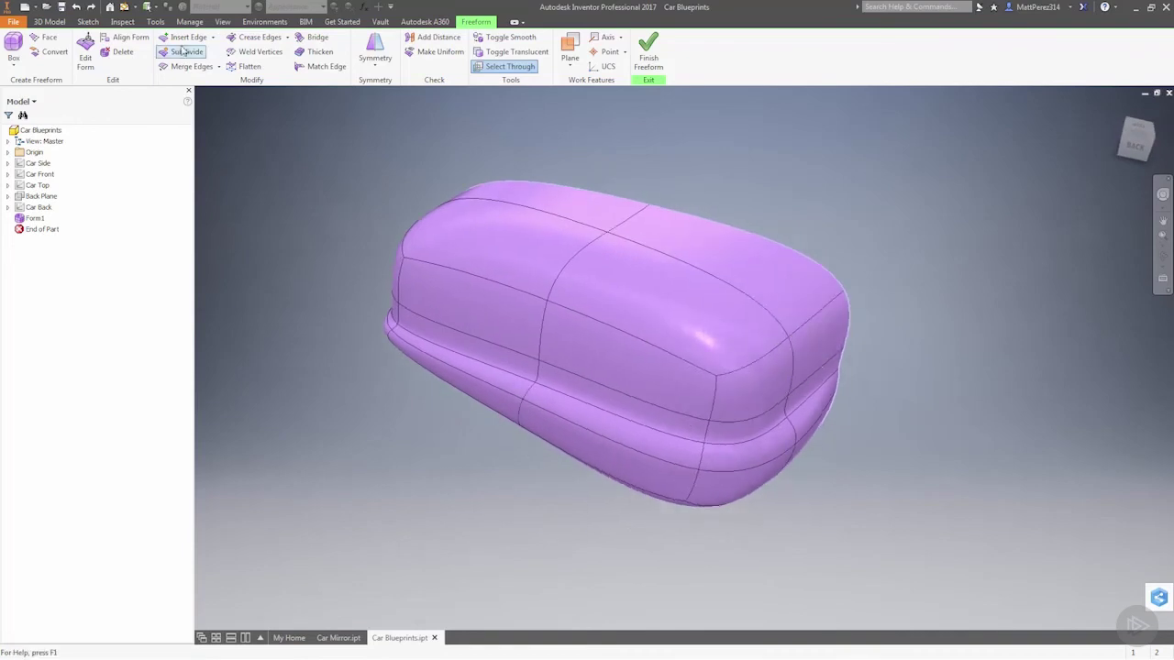
pyautogui.click(188, 37)
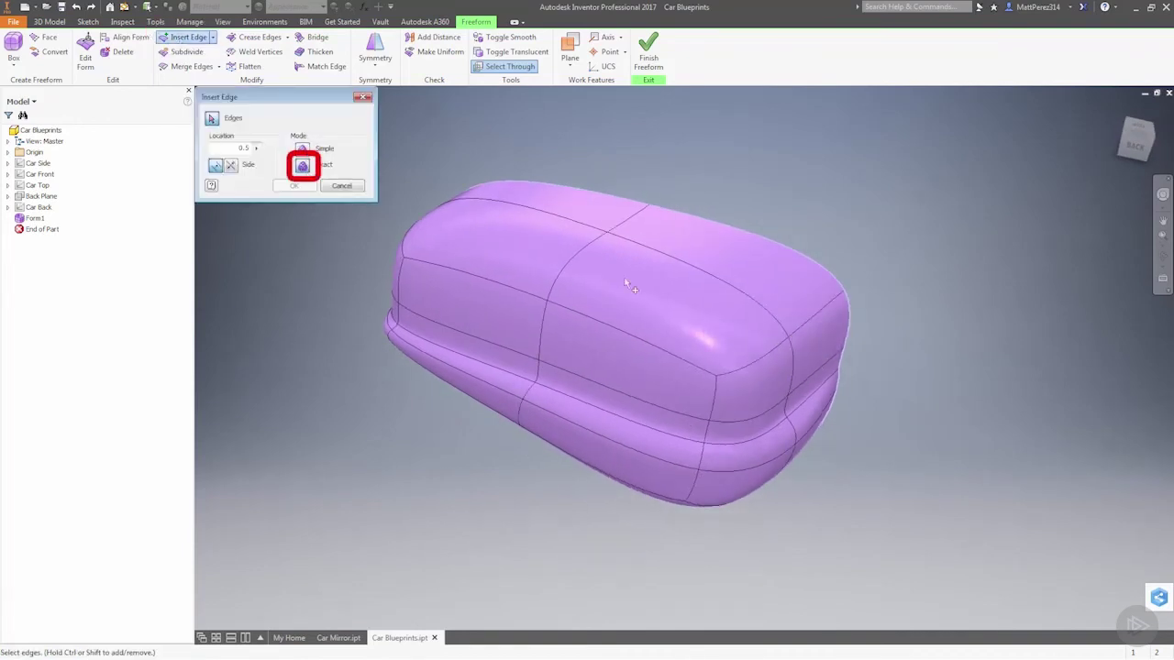
pyautogui.click(594, 257)
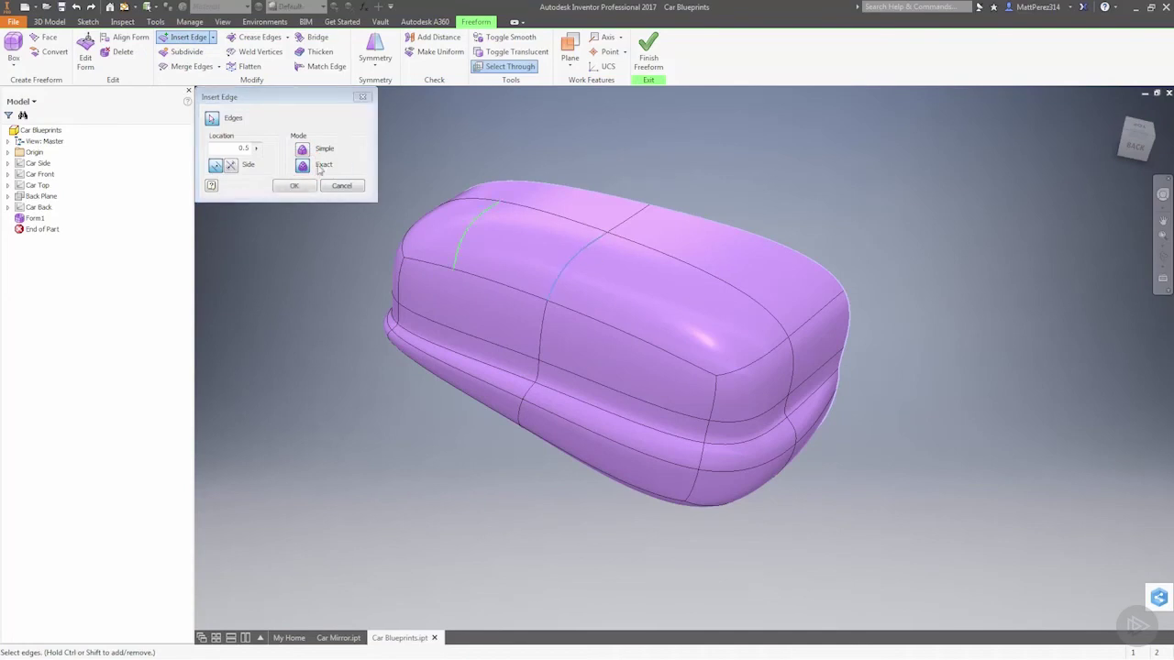
pyautogui.click(243, 147)
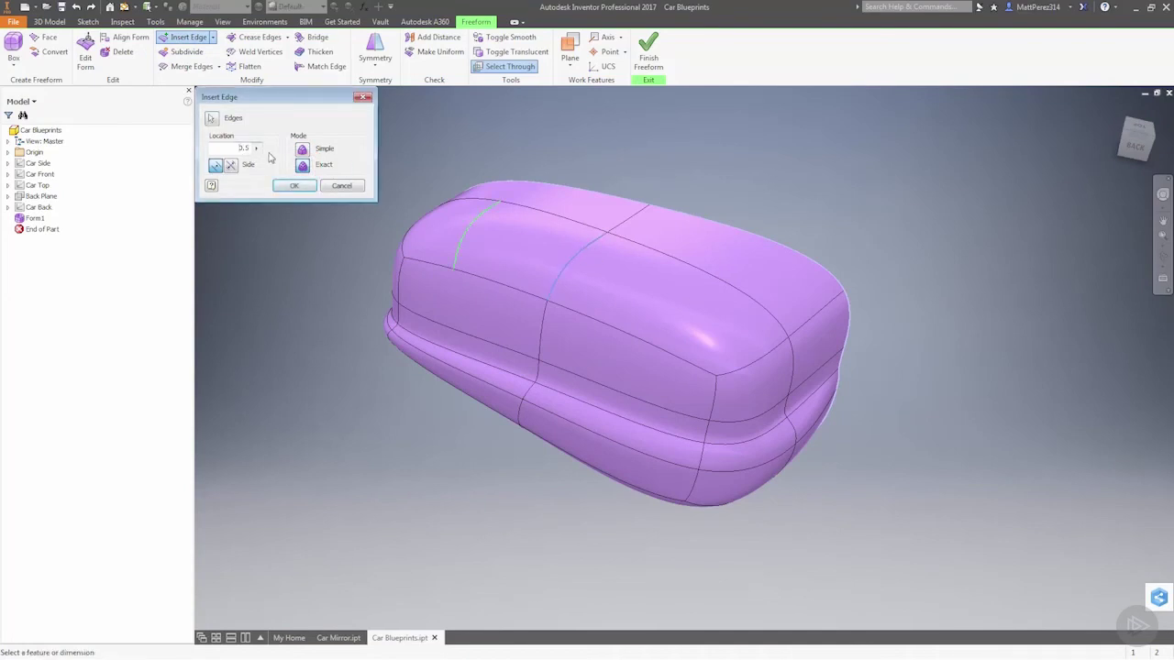
pyautogui.click(293, 186)
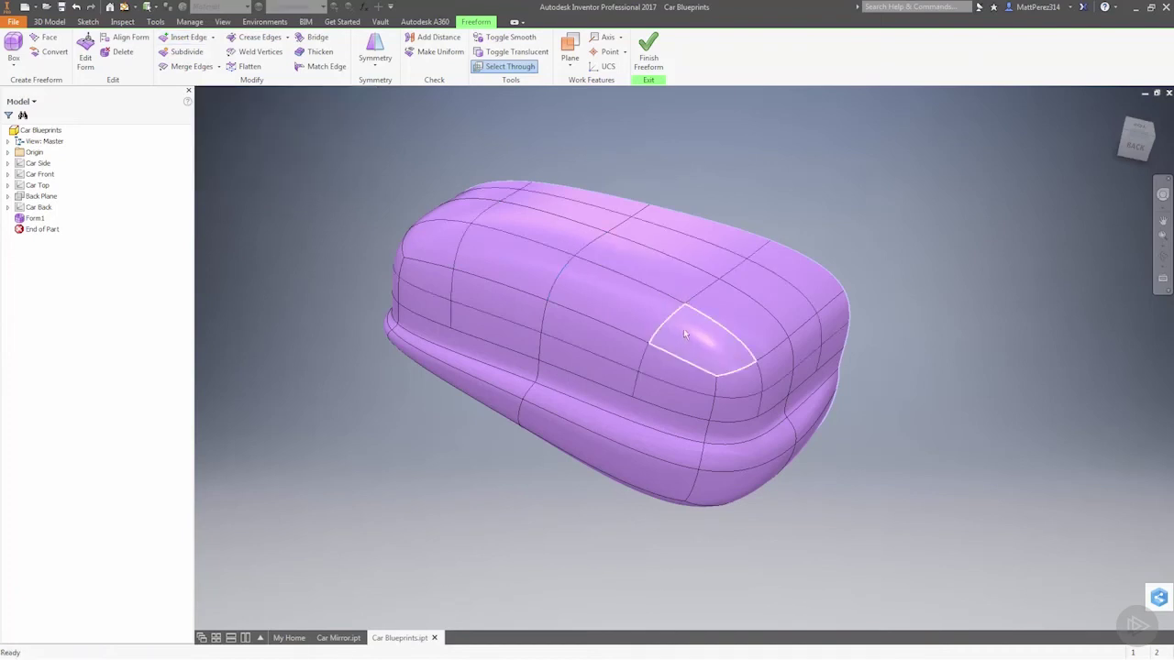
pyautogui.keyDown('shift'); pyautogui.moveTo(683, 332); pyautogui.dragTo(657, 332, button='middle'); pyautogui.keyUp('shift')
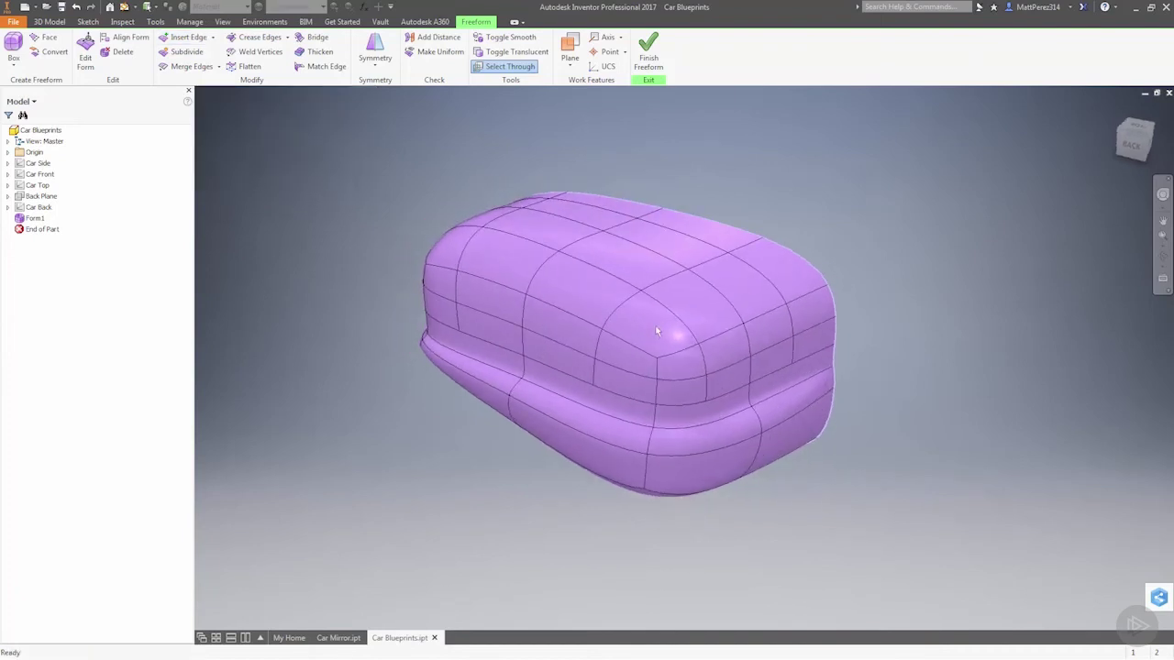
pyautogui.keyDown('shift'); pyautogui.moveTo(677, 346); pyautogui.dragTo(731, 353, button='middle'); pyautogui.keyUp('shift')
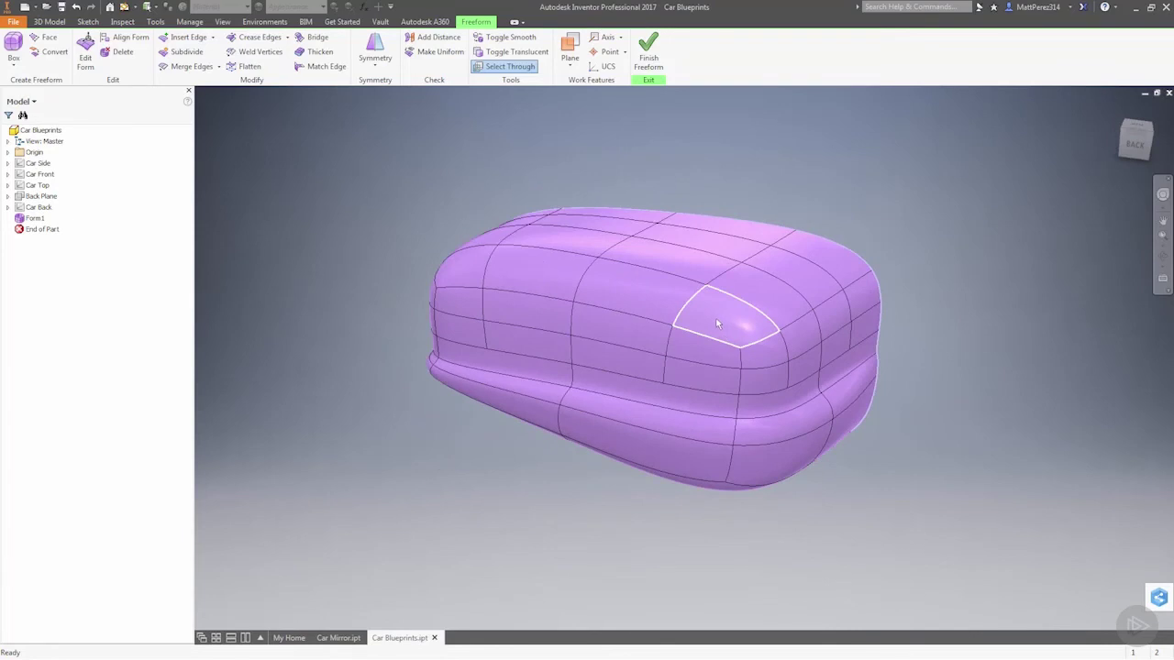
pyautogui.moveTo(735, 342)
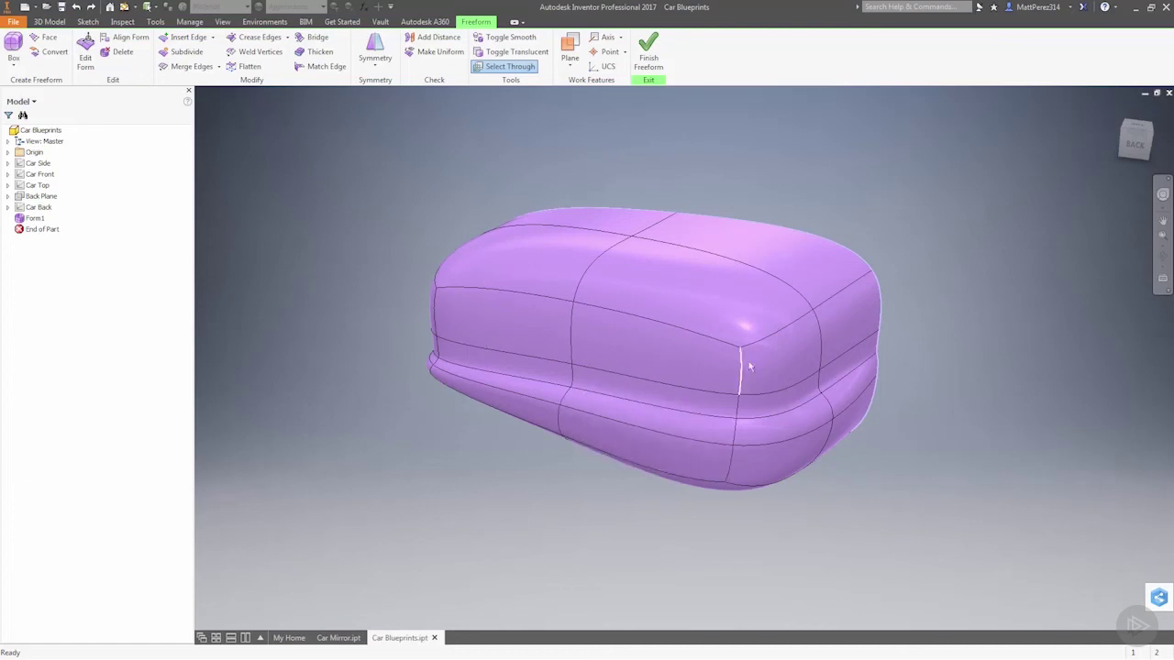
# - Create a freeform box beside the mirror body on the horizontal plane, 1.75 in long, 1 in wide and 1 in high
pyautogui.click(1137, 123)
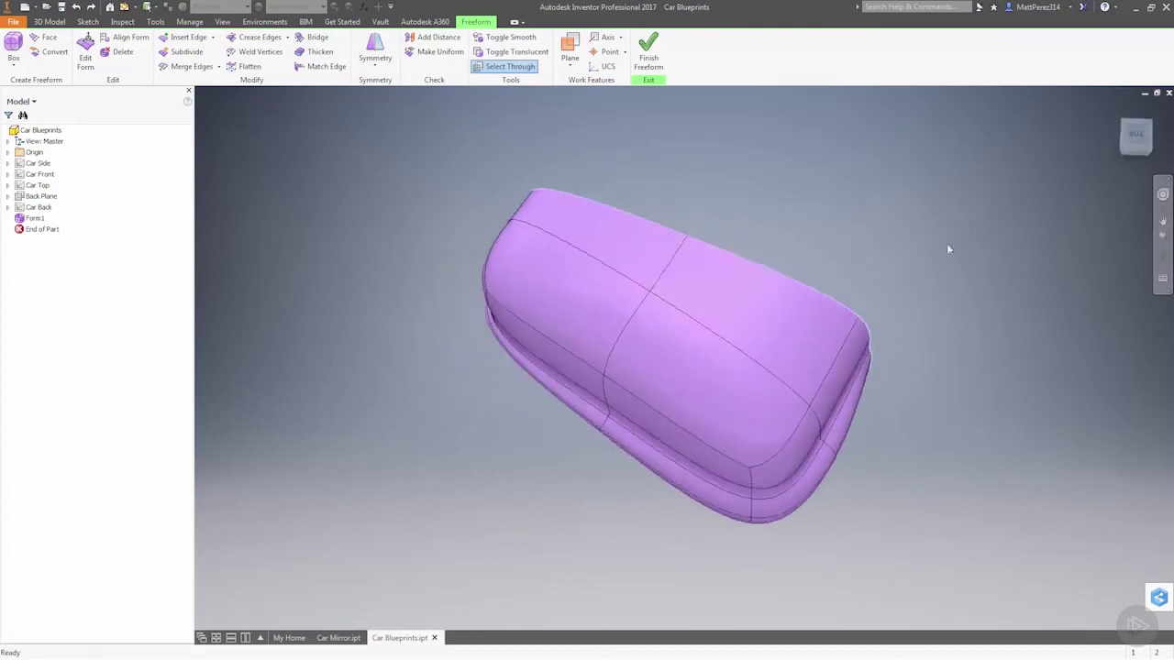
pyautogui.scroll(4, 716, 330)
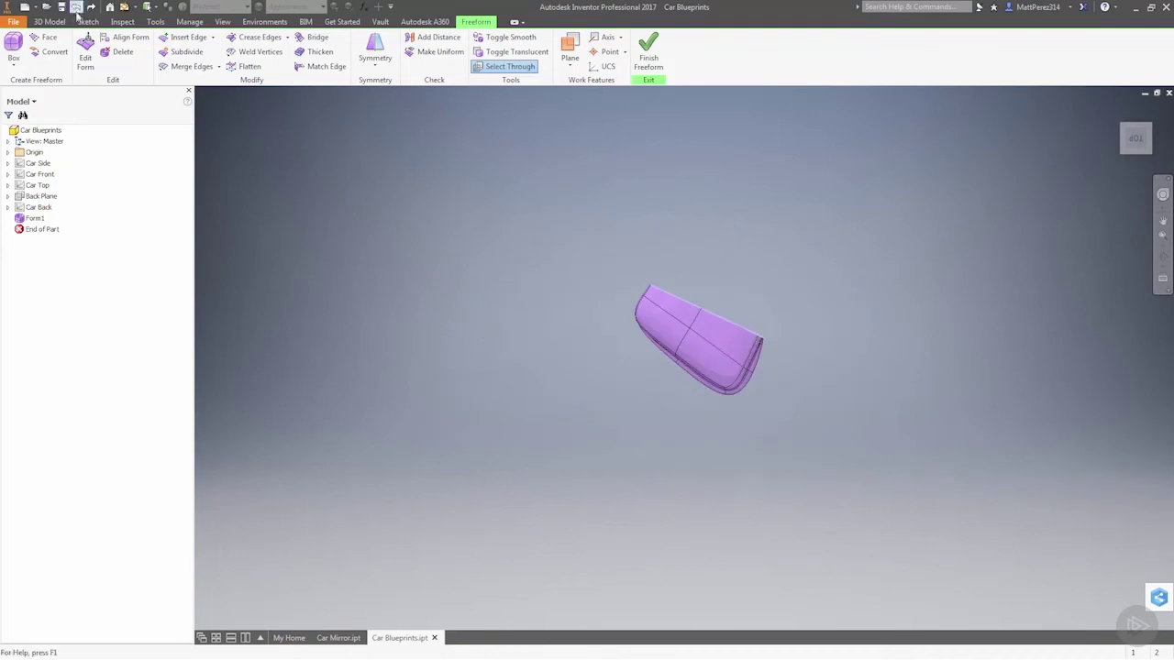
pyautogui.click(13, 45)
pyautogui.scroll(2, 605, 341)
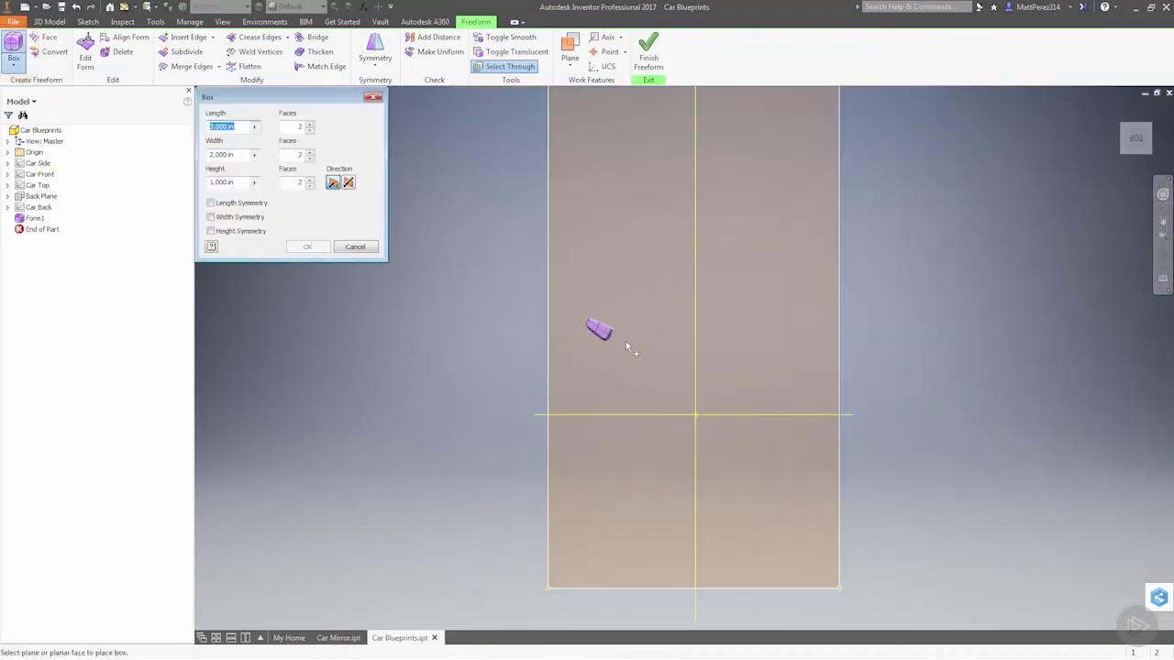
pyautogui.click(587, 268)
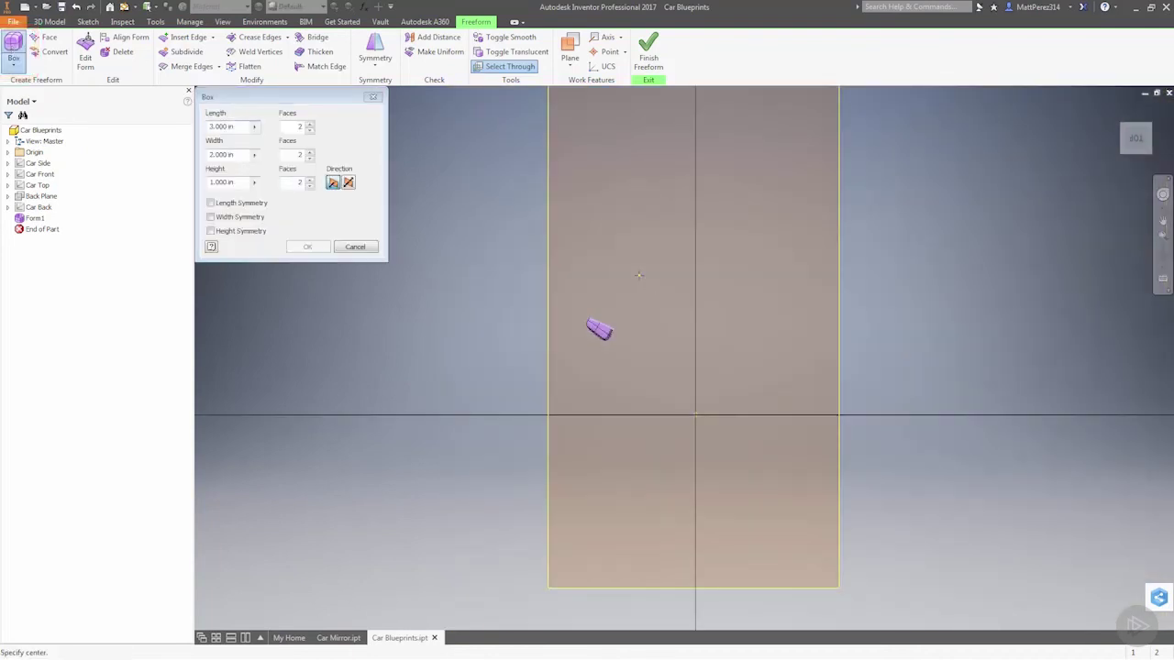
pyautogui.click(678, 333)
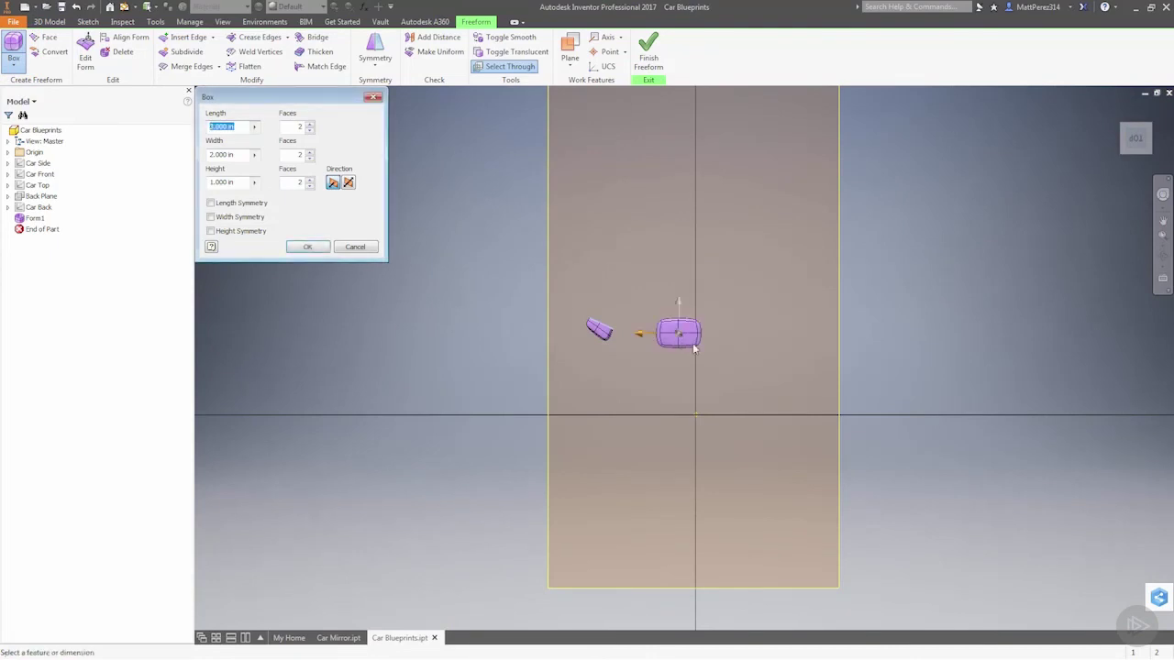
pyautogui.write('1.75')
pyautogui.press('Tab')
pyautogui.write('1')
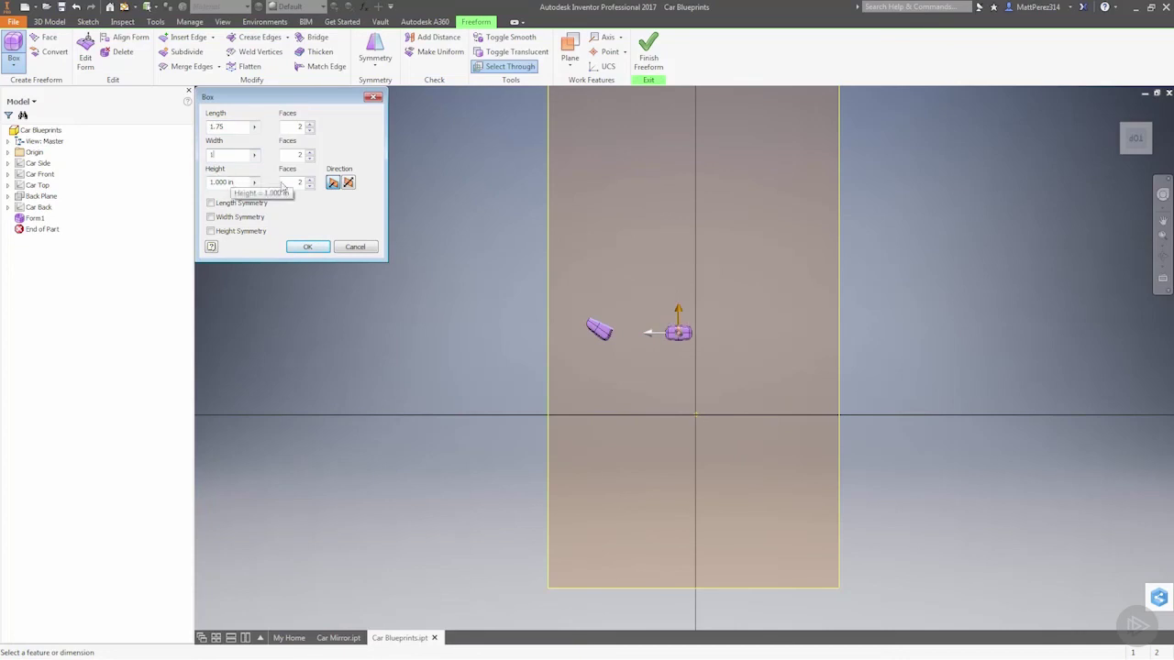
pyautogui.click(310, 246)
# - Use Edit Form to rotate and shift the new box's lower top-view corner face on the mirror body's side, skewing the box
pyautogui.scroll(5, 694, 338)
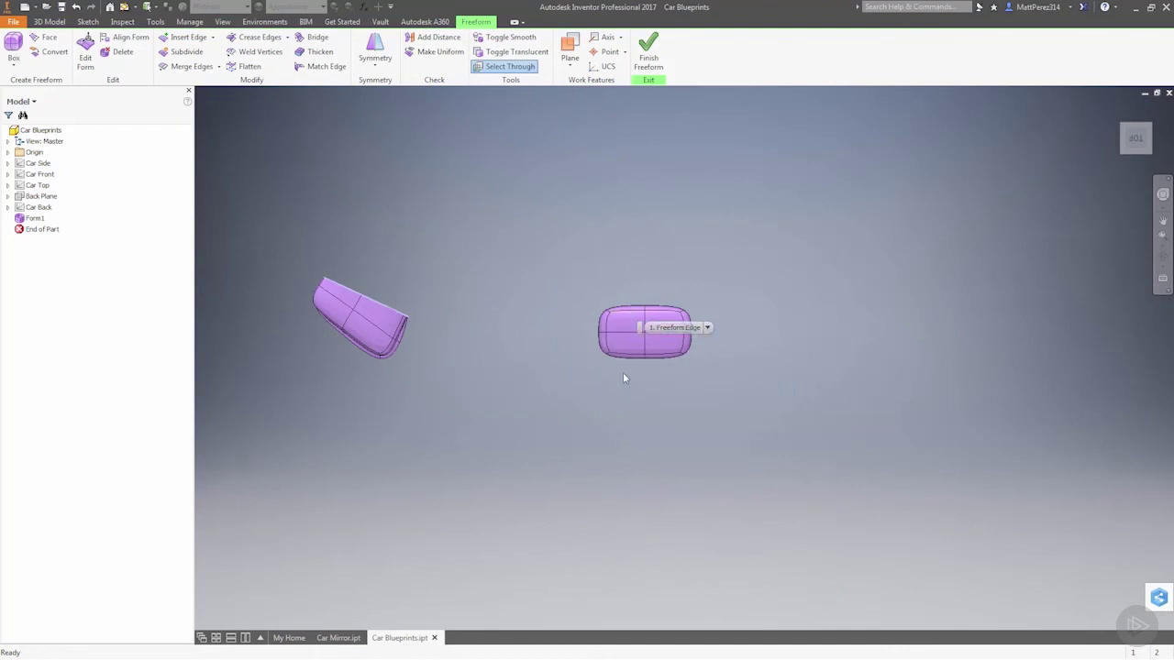
pyautogui.scroll(3, 622, 372)
pyautogui.scroll(-2, 628, 366)
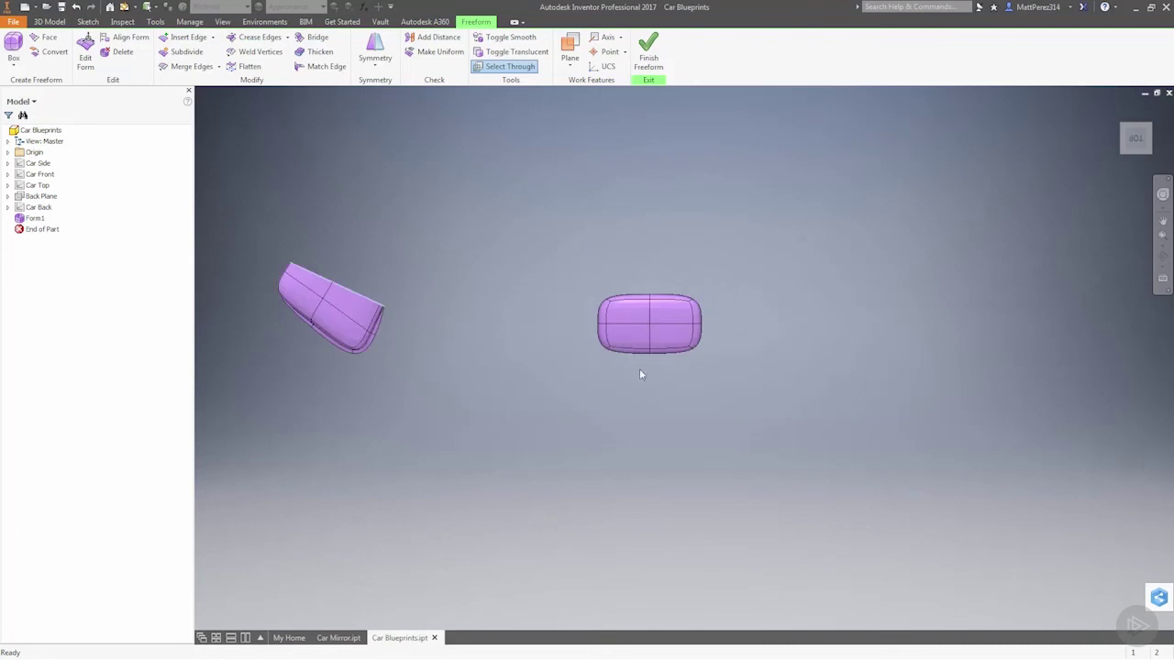
pyautogui.click(582, 336)
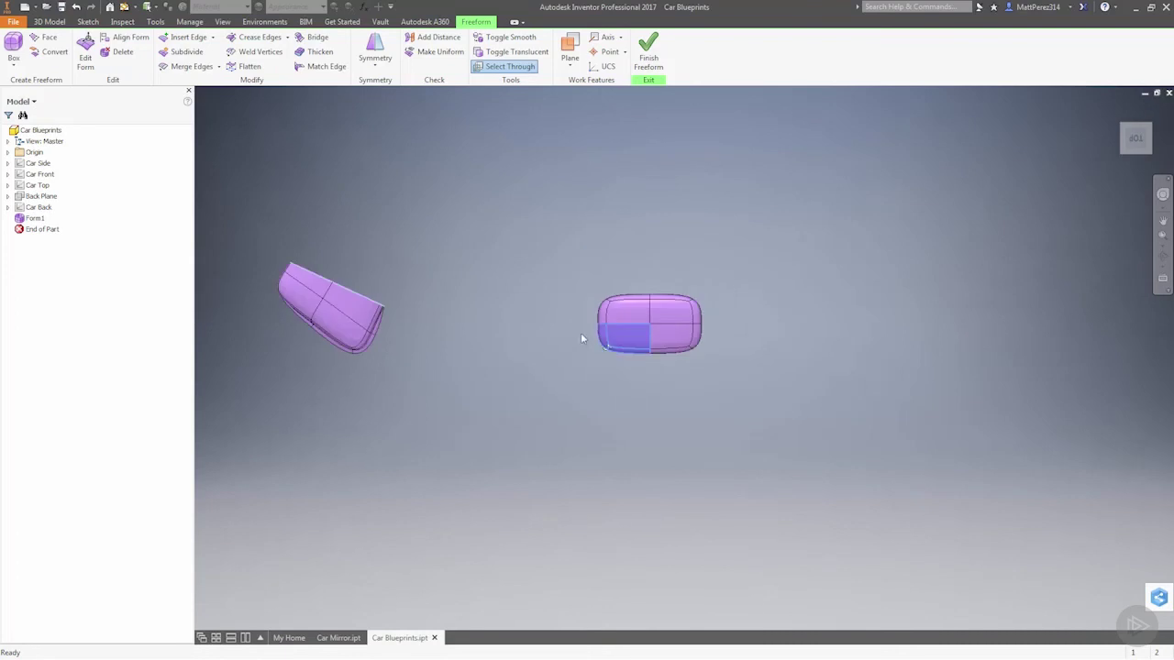
pyautogui.click(88, 53)
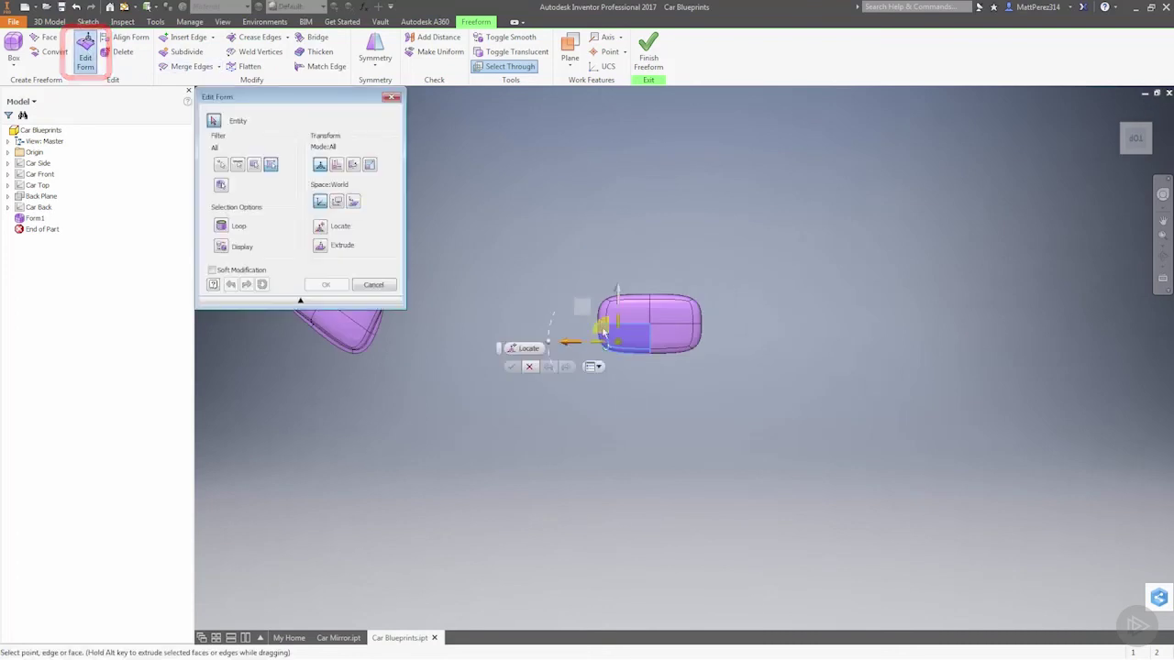
pyautogui.moveTo(551, 341); pyautogui.dragTo(614, 296)
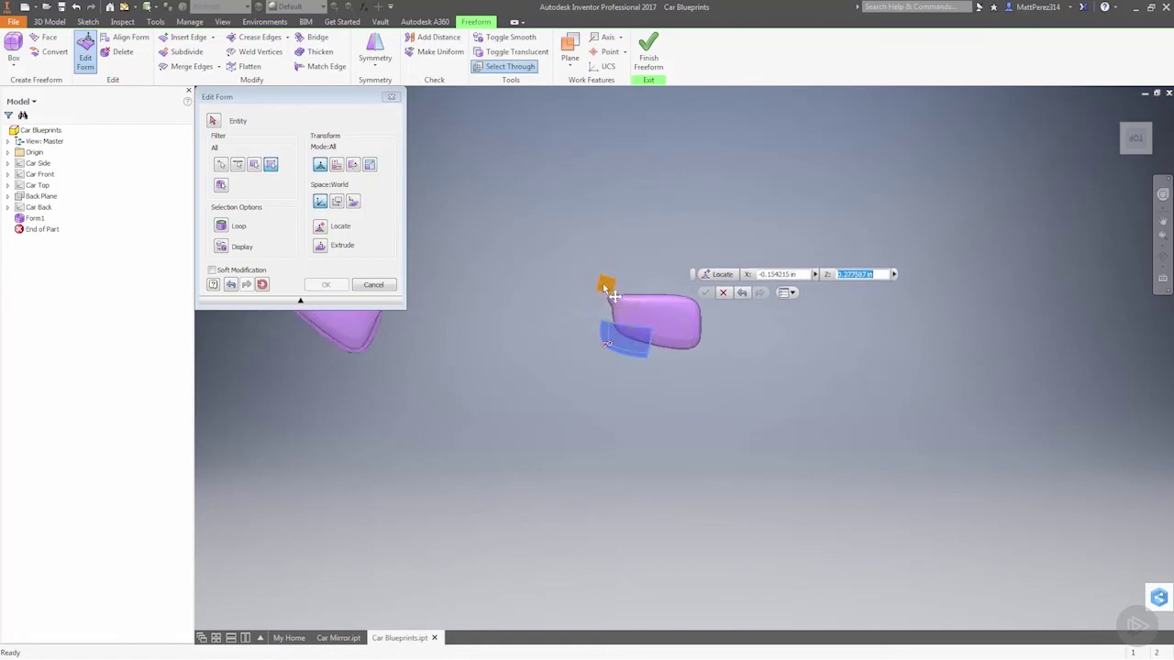
pyautogui.scroll(-3, 670, 350)
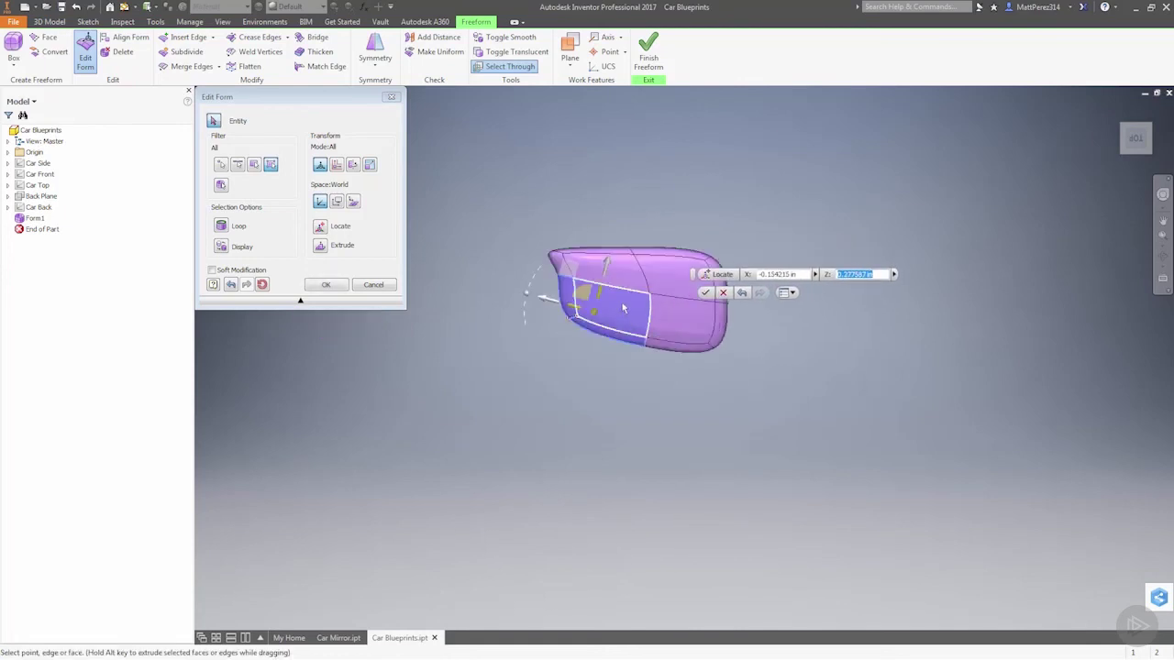
pyautogui.moveTo(598, 295); pyautogui.dragTo(598, 309)
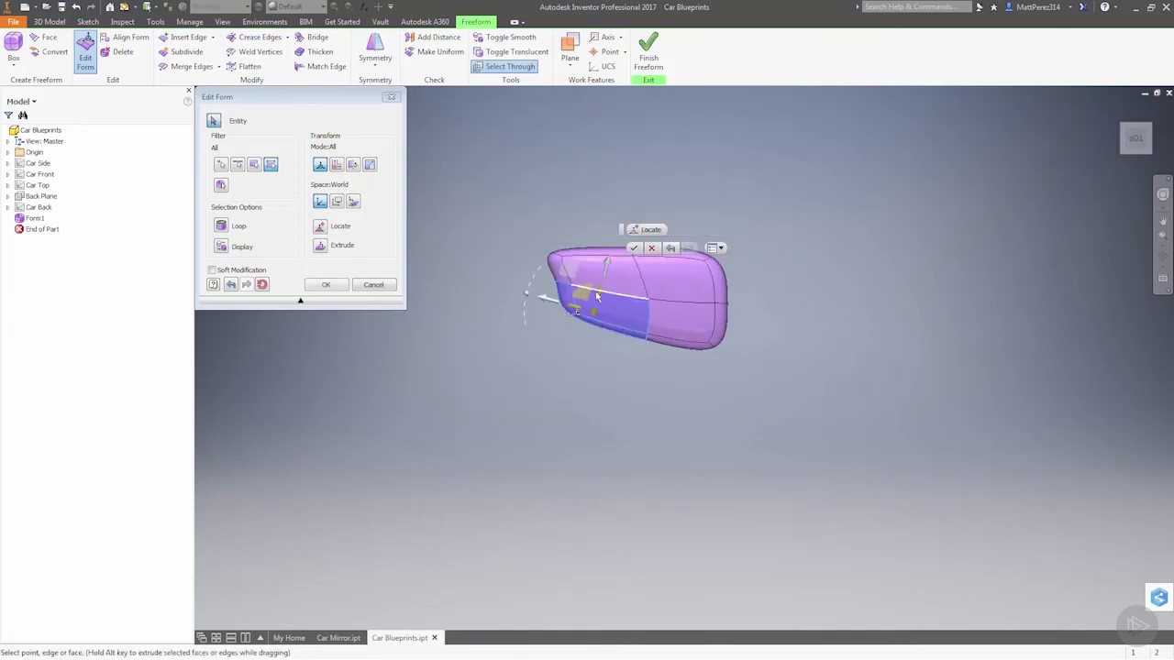